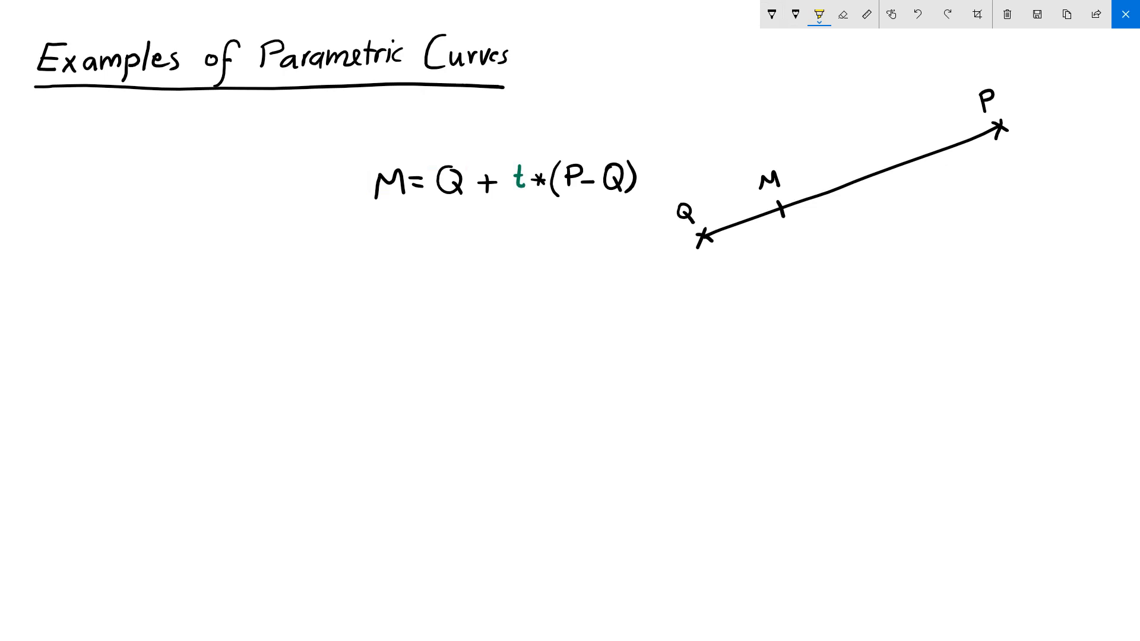
# - Highlight M and t in the line equation, and draw an orange dividing line below segment QP
pyautogui.moveTo(370, 170); pyautogui.dragTo(402, 180)
pyautogui.moveTo(510, 176); pyautogui.dragTo(524, 177)
pyautogui.click(772, 14)
pyautogui.moveTo(697, 311); pyautogui.dragTo(1066, 293)
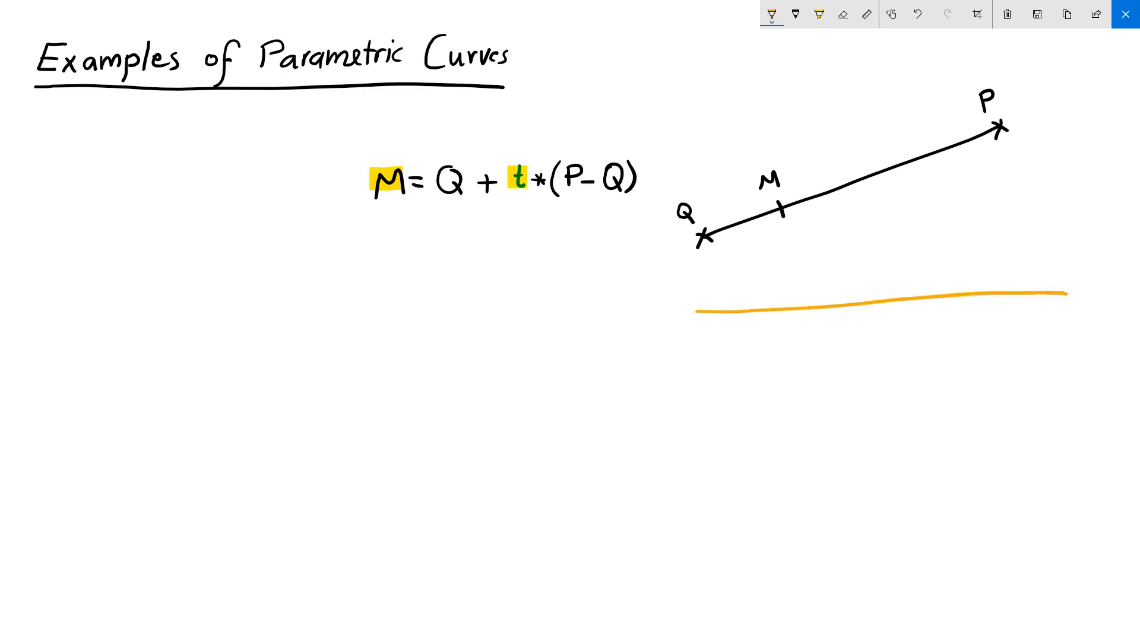
# - Write the orange labels "param space" below the dividing line and "3D space" above it
pyautogui.moveTo(1047, 336); pyautogui.dragTo(1112, 338)
pyautogui.moveTo(1045, 364); pyautogui.dragTo(1050, 375)
pyautogui.moveTo(1060, 368)
pyautogui.mouseDown()
pyautogui.moveTo(1056, 381)
pyautogui.moveTo(1068, 364)
pyautogui.mouseUp()
pyautogui.moveTo(1086, 360); pyautogui.dragTo(1098, 370)
pyautogui.moveTo(1102, 365); pyautogui.dragTo(1110, 362)
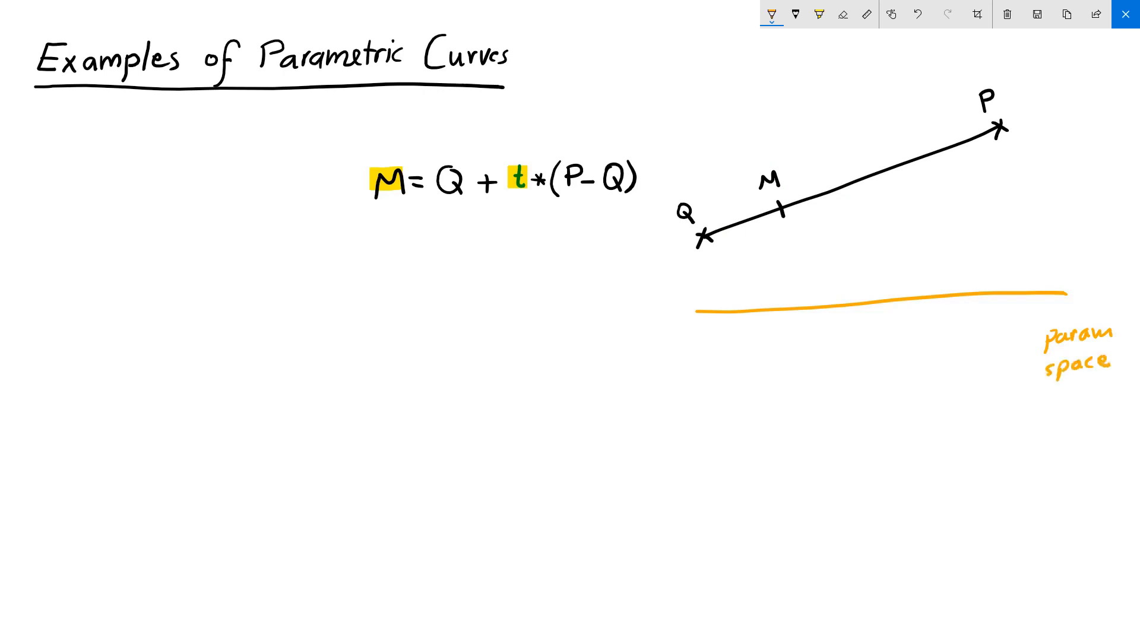
pyautogui.moveTo(1054, 178)
pyautogui.mouseDown()
pyautogui.moveTo(1057, 195)
pyautogui.moveTo(1073, 194)
pyautogui.moveTo(1051, 220)
pyautogui.moveTo(1072, 209)
pyautogui.mouseUp()
pyautogui.moveTo(1083, 204)
pyautogui.mouseDown()
pyautogui.moveTo(1095, 202)
pyautogui.moveTo(1093, 212)
pyautogui.mouseUp()
pyautogui.moveTo(1103, 207); pyautogui.dragTo(1120, 206)
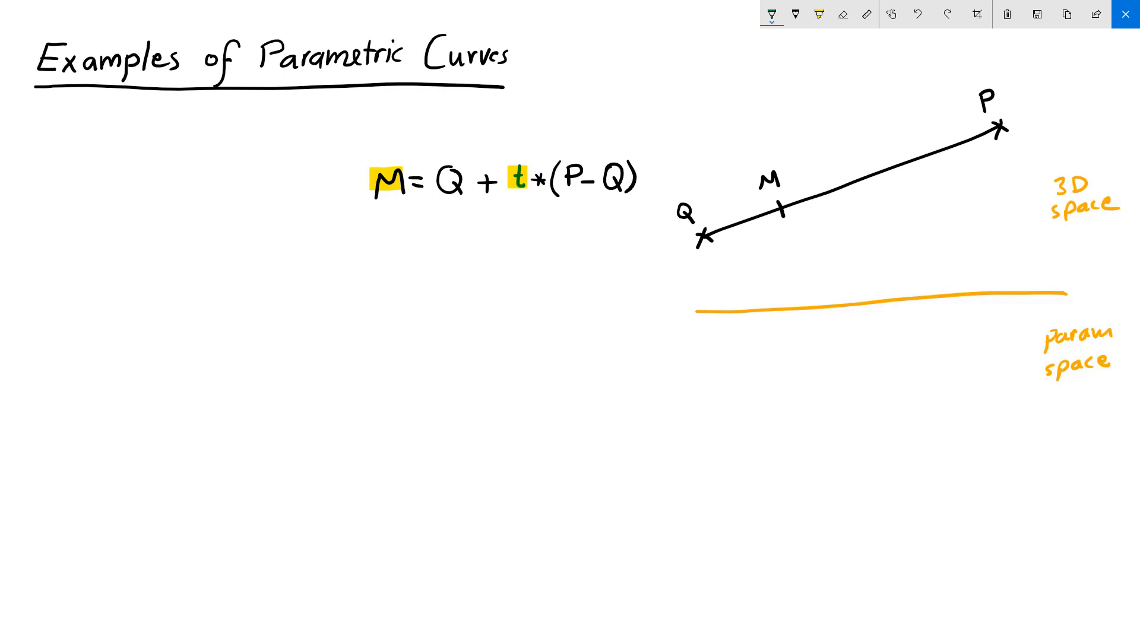
# - Draw a dark green parameter interval with end ticks, labelling its start t0 and 0 and its end t1 and 1
pyautogui.moveTo(758, 346)
pyautogui.mouseDown()
pyautogui.moveTo(758, 375)
pyautogui.moveTo(774, 364)
pyautogui.moveTo(976, 353)
pyautogui.moveTo(964, 362)
pyautogui.mouseUp()
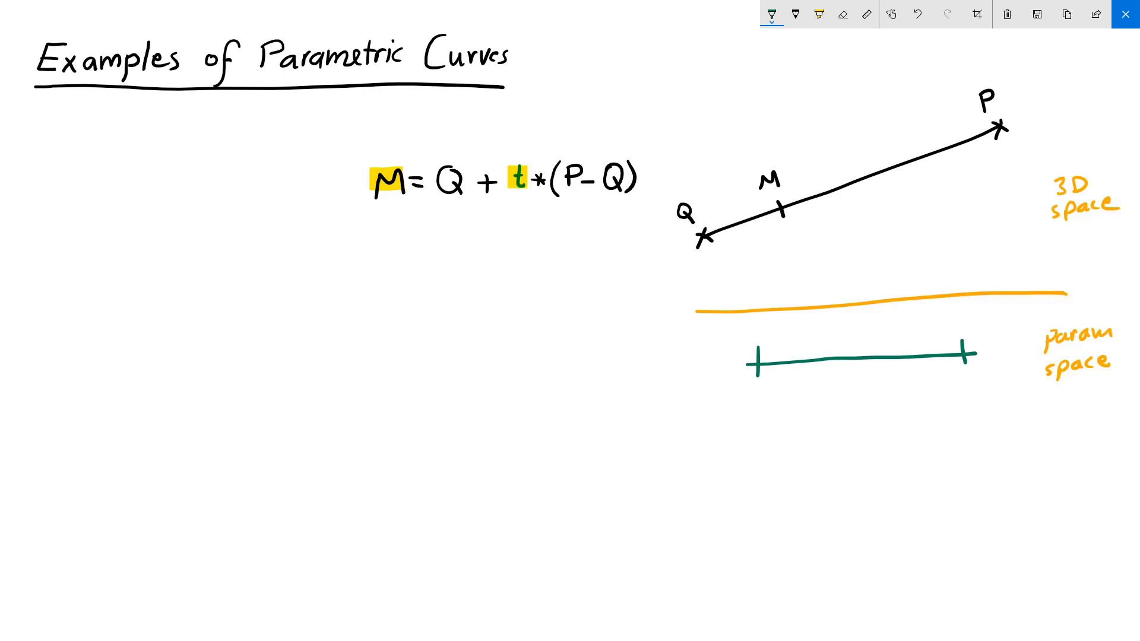
pyautogui.moveTo(760, 386); pyautogui.dragTo(759, 387)
pyautogui.moveTo(966, 374); pyautogui.dragTo(966, 387)
pyautogui.moveTo(744, 326); pyautogui.dragTo(741, 342)
pyautogui.moveTo(737, 331); pyautogui.dragTo(758, 341)
pyautogui.moveTo(955, 313); pyautogui.dragTo(957, 328)
pyautogui.moveTo(949, 320); pyautogui.dragTo(967, 331)
pyautogui.hotkey('ctrl', 'z')
# - Write 0 under t with the result M = Q, and 1 beneath it with the result M = P
pyautogui.moveTo(521, 204); pyautogui.dragTo(523, 205)
pyautogui.moveTo(381, 256)
pyautogui.mouseDown()
pyautogui.moveTo(393, 244)
pyautogui.moveTo(406, 255)
pyautogui.mouseUp()
pyautogui.moveTo(415, 245); pyautogui.dragTo(426, 252)
pyautogui.moveTo(456, 234)
pyautogui.mouseDown()
pyautogui.moveTo(446, 248)
pyautogui.moveTo(456, 234)
pyautogui.moveTo(462, 258)
pyautogui.mouseUp()
pyautogui.click(456, 244)
pyautogui.moveTo(520, 283); pyautogui.dragTo(532, 295)
pyautogui.moveTo(378, 304); pyautogui.dragTo(432, 297)
pyautogui.moveTo(423, 302); pyautogui.dragTo(461, 302)
pyautogui.moveTo(458, 280)
pyautogui.mouseDown()
pyautogui.moveTo(471, 279)
pyautogui.moveTo(462, 295)
pyautogui.mouseUp()
# - Draw light green arrows mapping parameter 0 to point Q and parameter 1 to point P
pyautogui.moveTo(708, 248); pyautogui.dragTo(758, 360)
pyautogui.moveTo(709, 247); pyautogui.dragTo(722, 254)
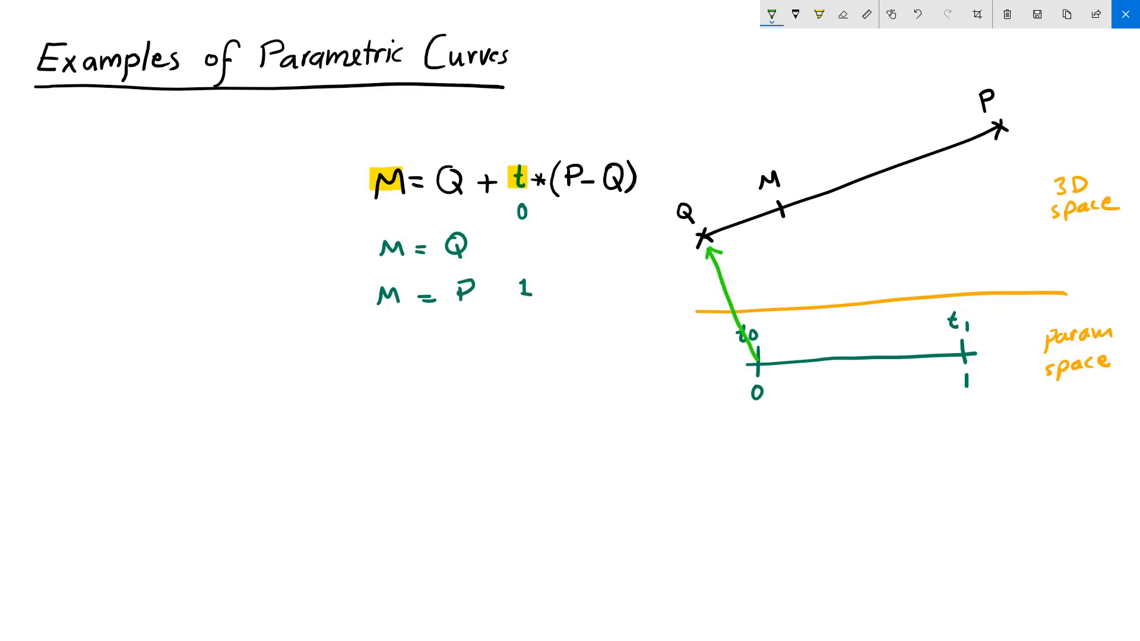
pyautogui.moveTo(965, 353); pyautogui.dragTo(1008, 139)
pyautogui.moveTo(1007, 139); pyautogui.dragTo(1014, 148)
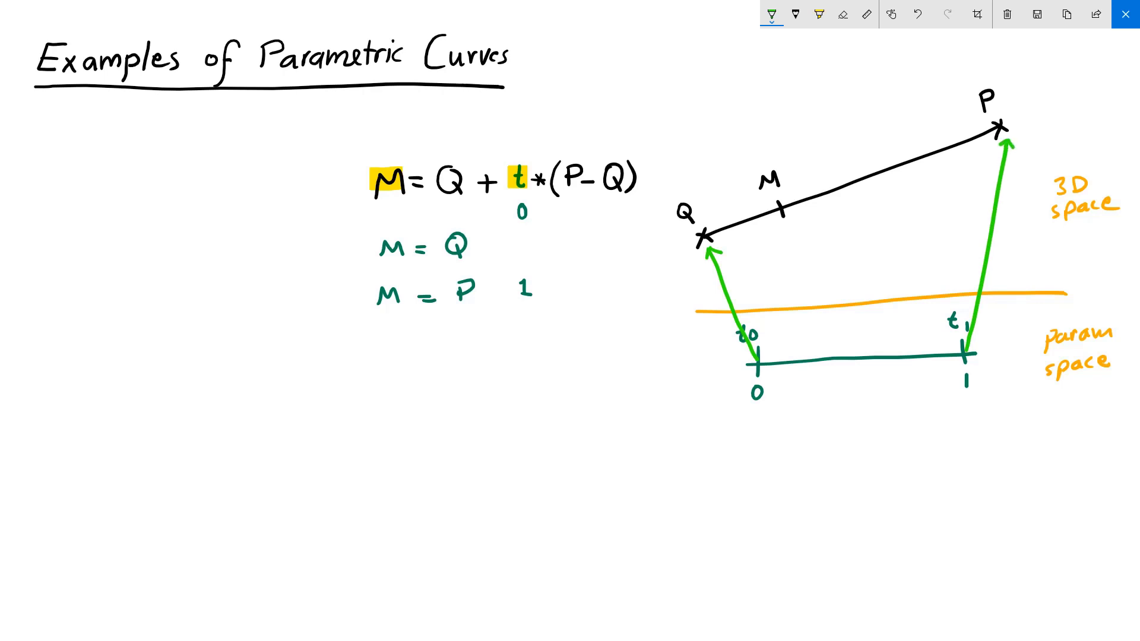
# - Label the interval's middle t = 0.5 and connect it with a green line to a marked midpoint labelled "Mid" on QP
pyautogui.moveTo(857, 350)
pyautogui.mouseDown()
pyautogui.moveTo(854, 374)
pyautogui.moveTo(875, 389)
pyautogui.moveTo(821, 392)
pyautogui.mouseUp()
pyautogui.click(869, 382)
pyautogui.moveTo(818, 381)
pyautogui.mouseDown()
pyautogui.moveTo(840, 388)
pyautogui.moveTo(857, 334)
pyautogui.moveTo(878, 170)
pyautogui.moveTo(864, 148)
pyautogui.moveTo(868, 156)
pyautogui.mouseUp()
pyautogui.moveTo(876, 150)
pyautogui.mouseDown()
pyautogui.moveTo(889, 155)
pyautogui.moveTo(886, 183)
pyautogui.mouseUp()
# - Add small green ticks between 0 and 0.5, and map each onto segment QP with a dashed line
pyautogui.moveTo(773, 358); pyautogui.dragTo(771, 366)
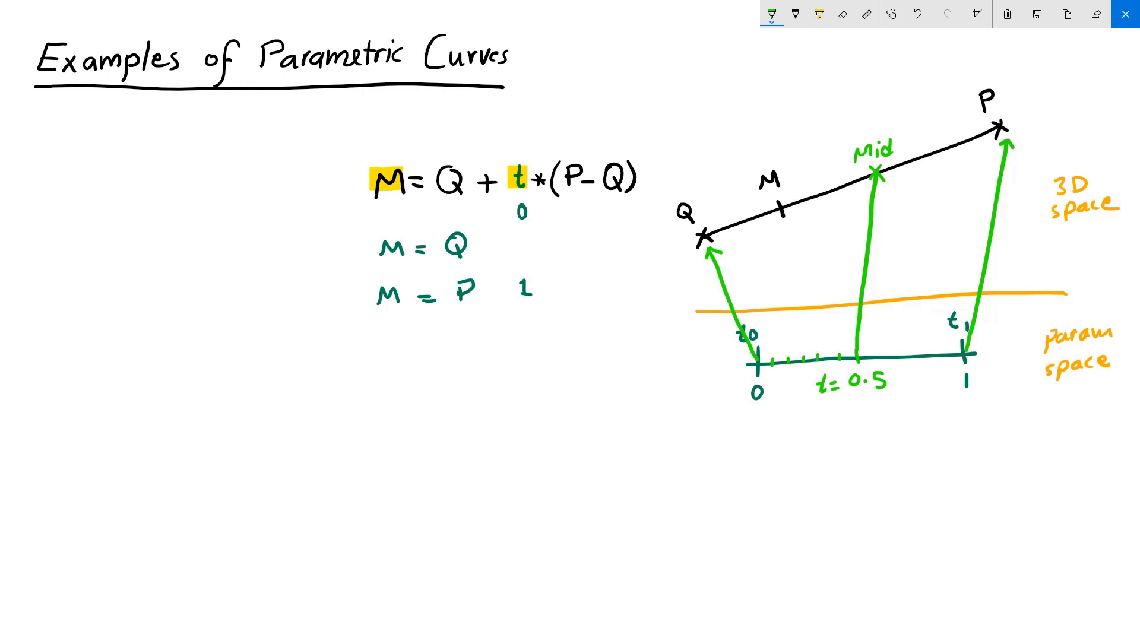
pyautogui.moveTo(840, 285); pyautogui.dragTo(837, 190)
pyautogui.moveTo(818, 335); pyautogui.dragTo(807, 196)
pyautogui.moveTo(801, 354); pyautogui.dragTo(787, 248)
pyautogui.moveTo(789, 348); pyautogui.dragTo(785, 340)
pyautogui.moveTo(786, 326); pyautogui.dragTo(777, 312)
pyautogui.moveTo(775, 304); pyautogui.dragTo(766, 257)
pyautogui.moveTo(769, 337); pyautogui.dragTo(760, 311)
pyautogui.moveTo(755, 292); pyautogui.dragTo(750, 280)
pyautogui.moveTo(750, 271); pyautogui.dragTo(738, 235)
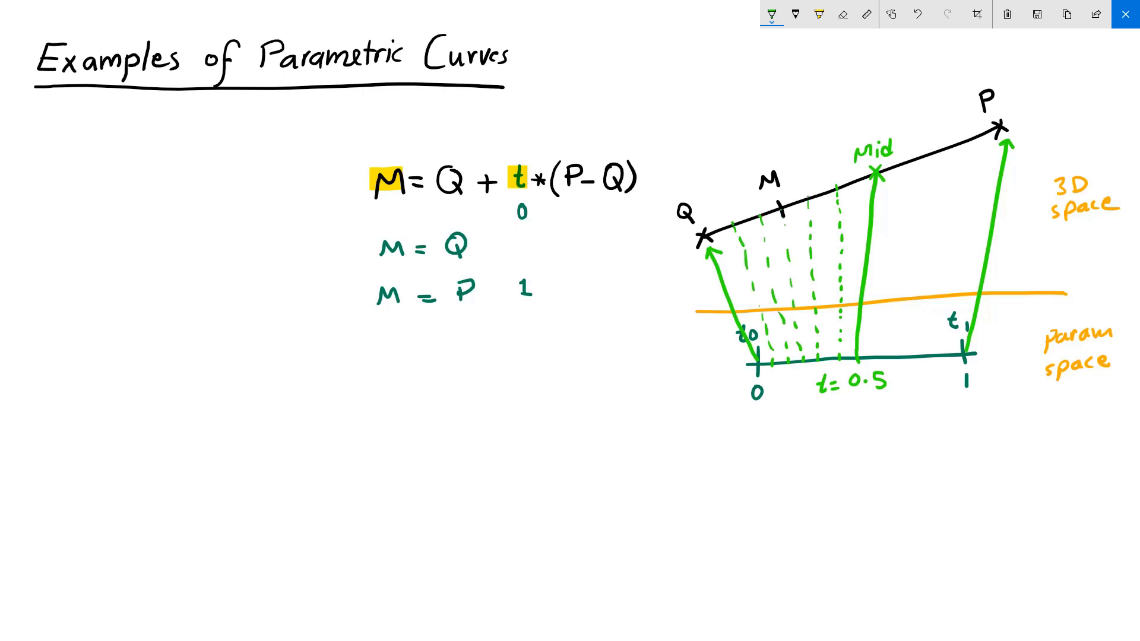
# - Emphasise the key items in green by boxing the line equation, underlining t = 0.5 and circling "Mid"
pyautogui.moveTo(656, 148)
pyautogui.mouseDown()
pyautogui.moveTo(343, 156)
pyautogui.moveTo(349, 208)
pyautogui.moveTo(656, 201)
pyautogui.moveTo(652, 130)
pyautogui.mouseUp()
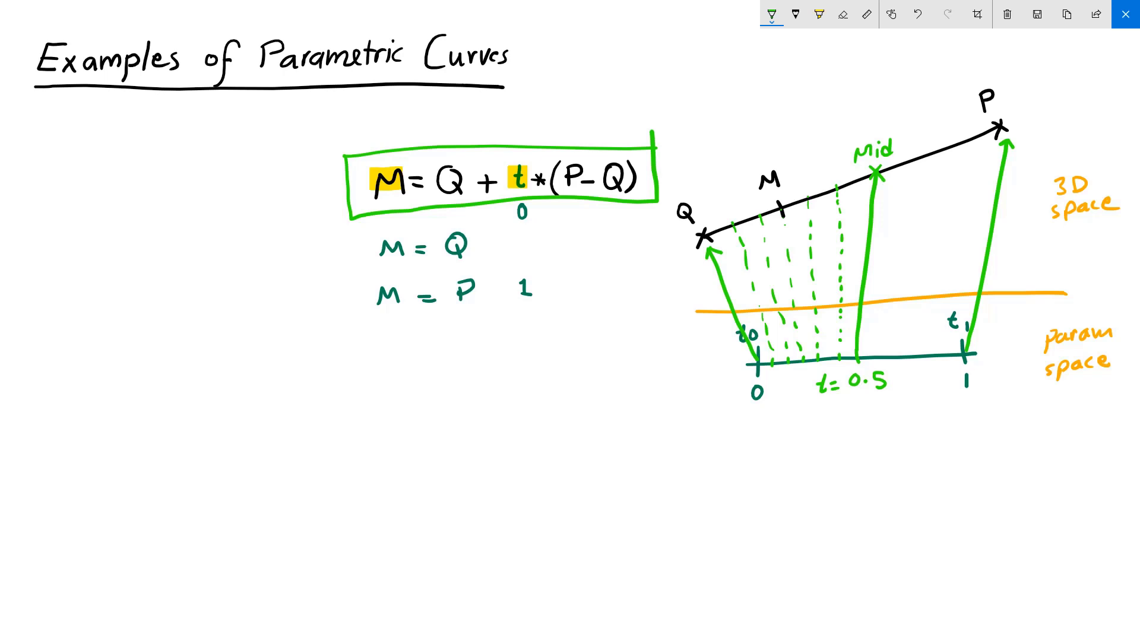
pyautogui.moveTo(818, 402); pyautogui.dragTo(892, 401)
pyautogui.moveTo(899, 127)
pyautogui.mouseDown()
pyautogui.moveTo(882, 124)
pyautogui.moveTo(842, 175)
pyautogui.moveTo(903, 177)
pyautogui.moveTo(908, 132)
pyautogui.mouseUp()
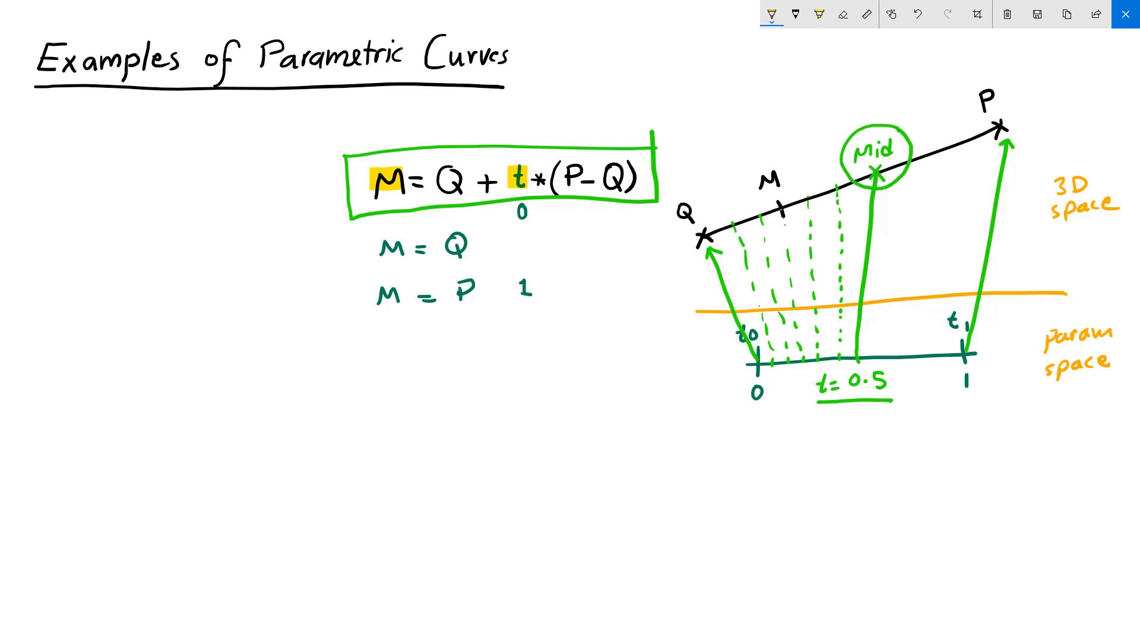
# - Draw orange arcs over matching intervals on the parameter line and segment QP, and add a braced note "uniform parameterization"
pyautogui.moveTo(759, 370); pyautogui.dragTo(820, 362)
pyautogui.moveTo(706, 234)
pyautogui.mouseDown()
pyautogui.moveTo(727, 214)
pyautogui.moveTo(734, 221)
pyautogui.moveTo(736, 202)
pyautogui.moveTo(757, 212)
pyautogui.moveTo(766, 197)
pyautogui.moveTo(777, 206)
pyautogui.moveTo(805, 196)
pyautogui.mouseUp()
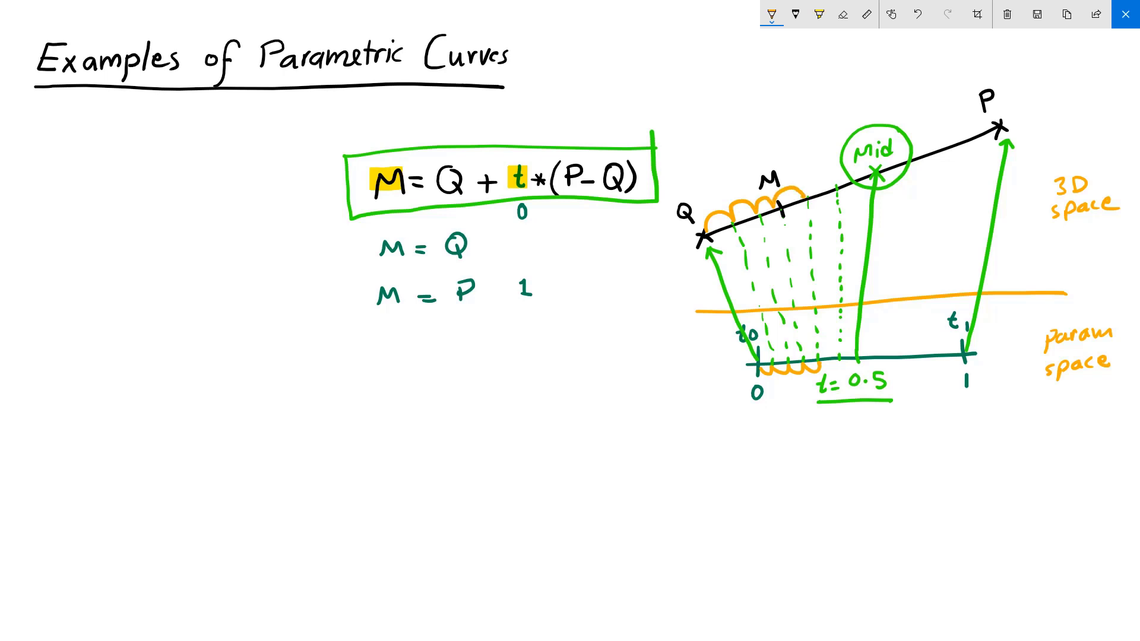
pyautogui.moveTo(712, 70); pyautogui.dragTo(745, 85)
pyautogui.moveTo(750, 74); pyautogui.dragTo(750, 85)
pyautogui.moveTo(768, 59)
pyautogui.mouseDown()
pyautogui.moveTo(760, 89)
pyautogui.moveTo(770, 74)
pyautogui.mouseUp()
pyautogui.moveTo(782, 84)
pyautogui.mouseDown()
pyautogui.moveTo(790, 72)
pyautogui.moveTo(822, 85)
pyautogui.mouseUp()
pyautogui.moveTo(715, 98)
pyautogui.mouseDown()
pyautogui.moveTo(745, 109)
pyautogui.moveTo(864, 94)
pyautogui.moveTo(926, 100)
pyautogui.mouseUp()
pyautogui.moveTo(698, 62)
pyautogui.mouseDown()
pyautogui.moveTo(697, 118)
pyautogui.moveTo(716, 139)
pyautogui.mouseUp()
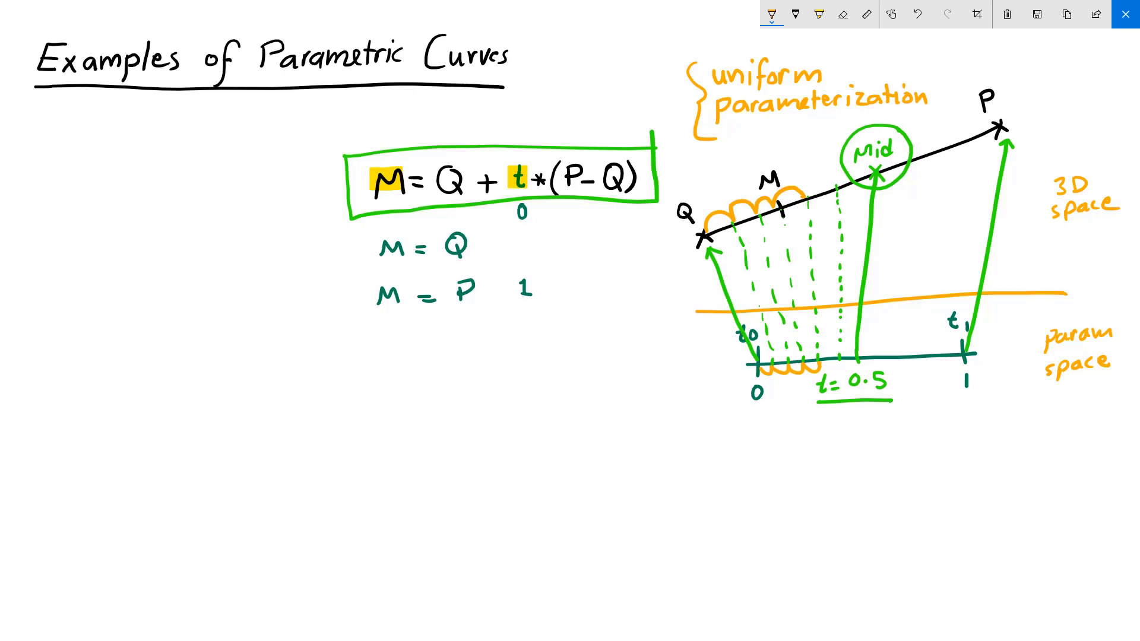
pyautogui.moveTo(697, 408); pyautogui.dragTo(696, 428)
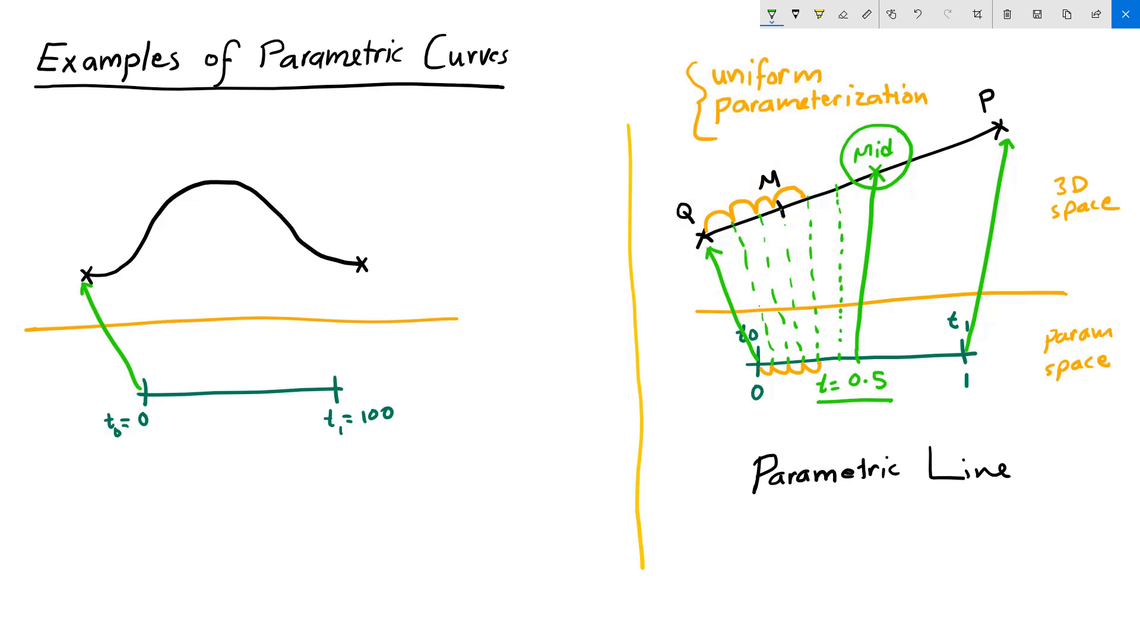
# - Draw a green arrow mapping t1 = 100 to the end point of the black curve
pyautogui.moveTo(337, 382); pyautogui.dragTo(358, 274)
pyautogui.hotkey('ctrl', 'z')
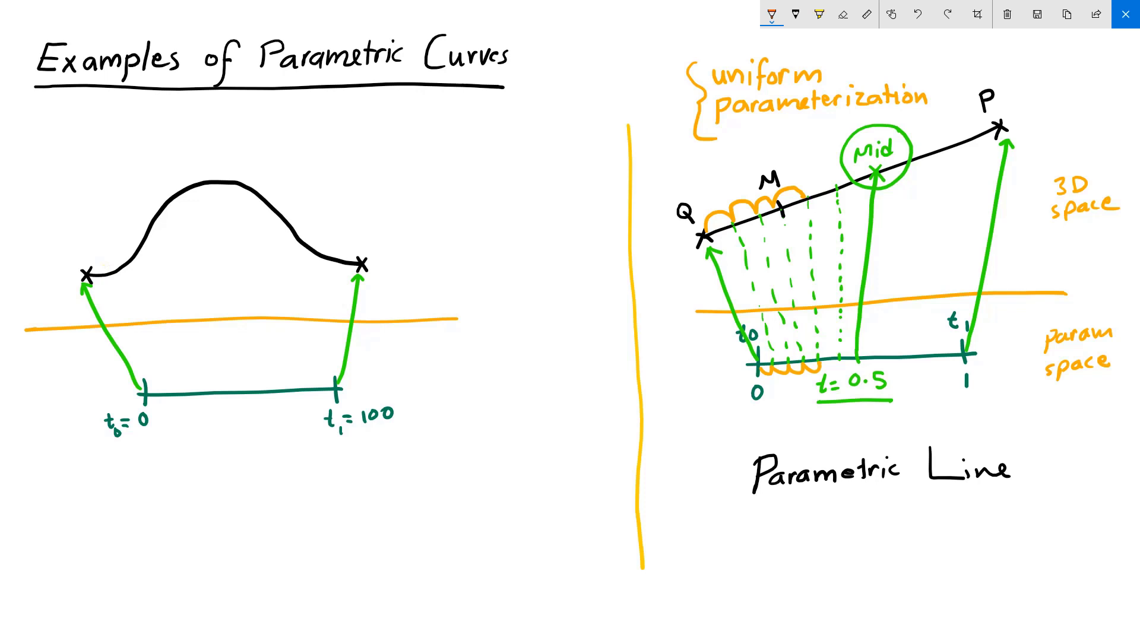
# - Mark the curve's peak with an orange tick labelled 70, and trace the curve in orange on both sides of it
pyautogui.moveTo(217, 176); pyautogui.dragTo(218, 189)
pyautogui.moveTo(207, 154)
pyautogui.mouseDown()
pyautogui.moveTo(218, 165)
pyautogui.moveTo(234, 151)
pyautogui.mouseUp()
pyautogui.moveTo(217, 183)
pyautogui.mouseDown()
pyautogui.moveTo(164, 219)
pyautogui.moveTo(144, 257)
pyautogui.moveTo(101, 282)
pyautogui.mouseUp()
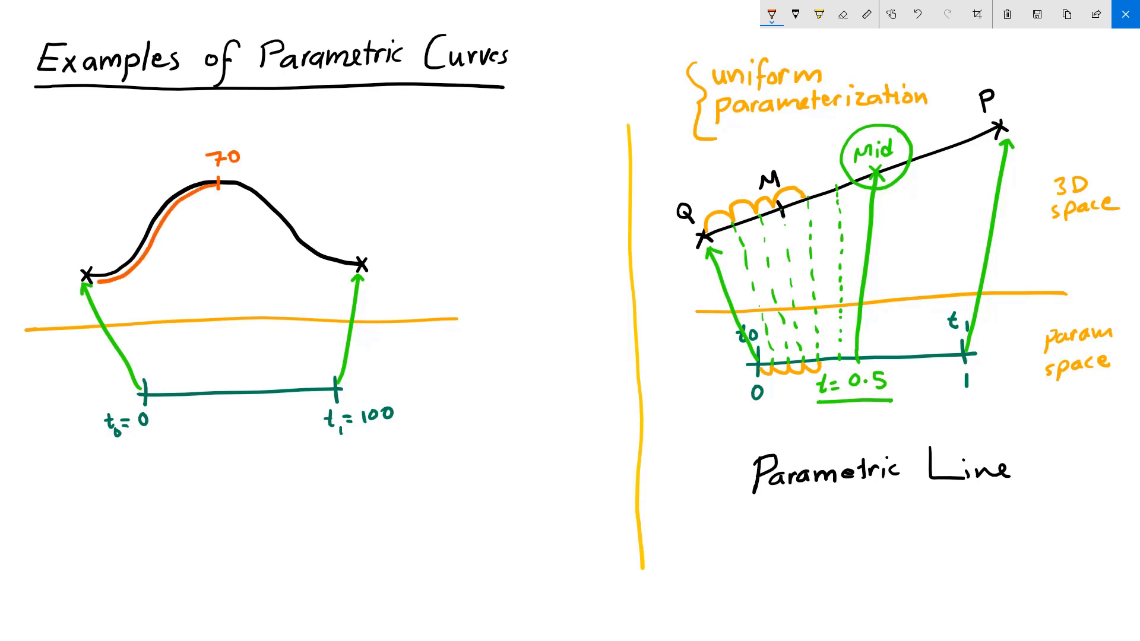
pyautogui.moveTo(224, 186)
pyautogui.mouseDown()
pyautogui.moveTo(255, 200)
pyautogui.moveTo(280, 241)
pyautogui.moveTo(356, 267)
pyautogui.mouseUp()
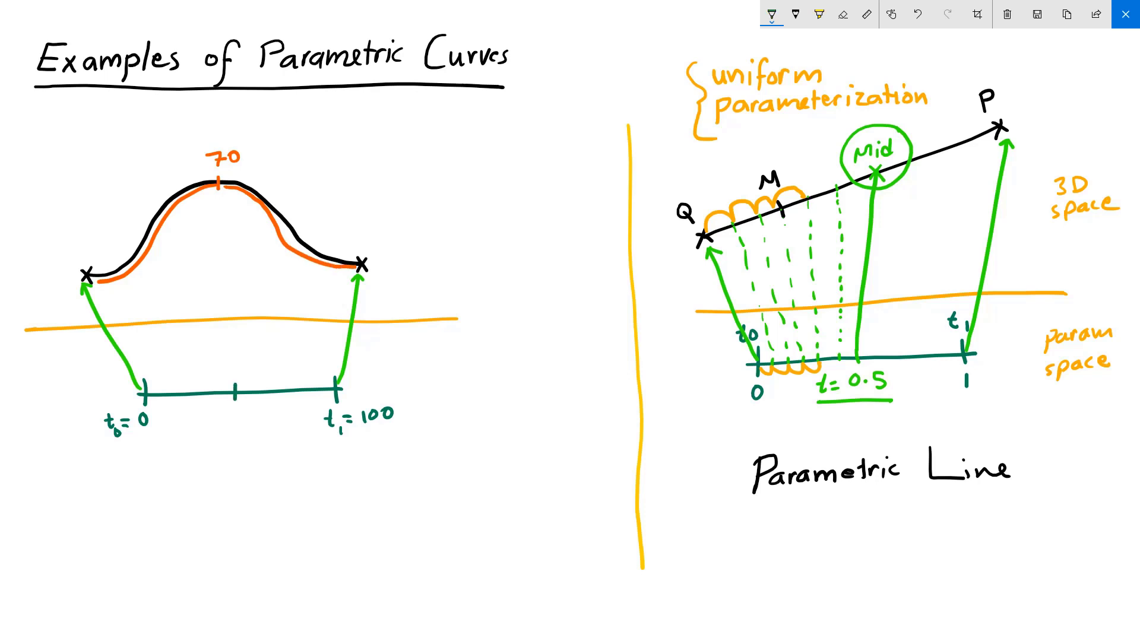
# - Label the interval's middle tick t = 50 and map it with a dashed green arrow to a point before the circled peak
pyautogui.moveTo(218, 409); pyautogui.dragTo(240, 425)
pyautogui.moveTo(216, 173)
pyautogui.mouseDown()
pyautogui.moveTo(225, 188)
pyautogui.moveTo(220, 173)
pyautogui.mouseUp()
pyautogui.moveTo(162, 201)
pyautogui.mouseDown()
pyautogui.moveTo(159, 217)
pyautogui.moveTo(169, 205)
pyautogui.mouseUp()
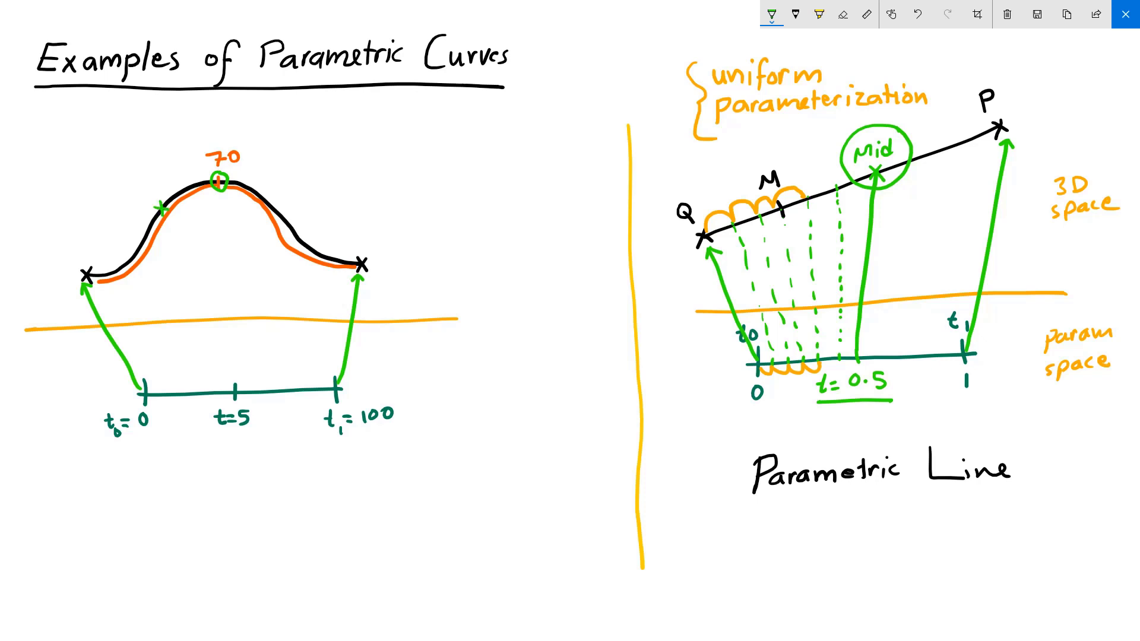
pyautogui.moveTo(236, 381); pyautogui.dragTo(165, 220)
pyautogui.moveTo(257, 412)
pyautogui.mouseDown()
pyautogui.moveTo(252, 421)
pyautogui.moveTo(258, 412)
pyautogui.mouseUp()
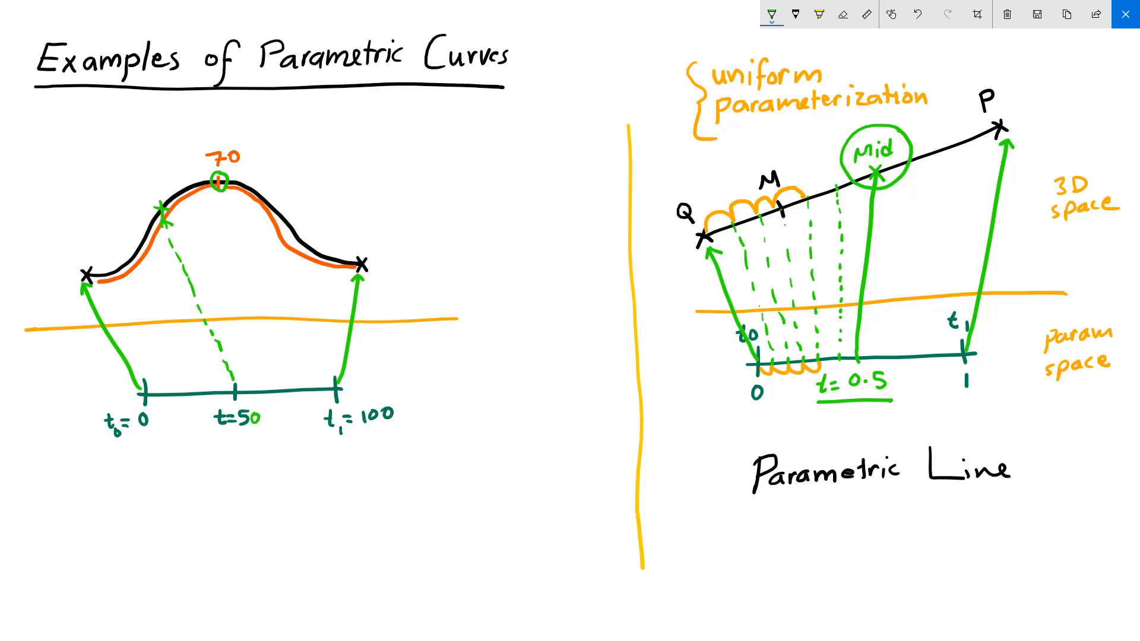
# - Add ticks labelled 20 and 75 to the parameter interval, and map 20 to a marked point on the curve
pyautogui.moveTo(189, 387); pyautogui.dragTo(188, 400)
pyautogui.moveTo(285, 385); pyautogui.dragTo(284, 376)
pyautogui.moveTo(178, 373); pyautogui.dragTo(190, 378)
pyautogui.moveTo(195, 368)
pyautogui.mouseDown()
pyautogui.moveTo(191, 376)
pyautogui.moveTo(167, 330)
pyautogui.mouseUp()
pyautogui.moveTo(161, 314); pyautogui.dragTo(143, 282)
pyautogui.moveTo(135, 266)
pyautogui.mouseDown()
pyautogui.moveTo(129, 255)
pyautogui.moveTo(132, 268)
pyautogui.mouseUp()
pyautogui.moveTo(124, 265); pyautogui.dragTo(140, 256)
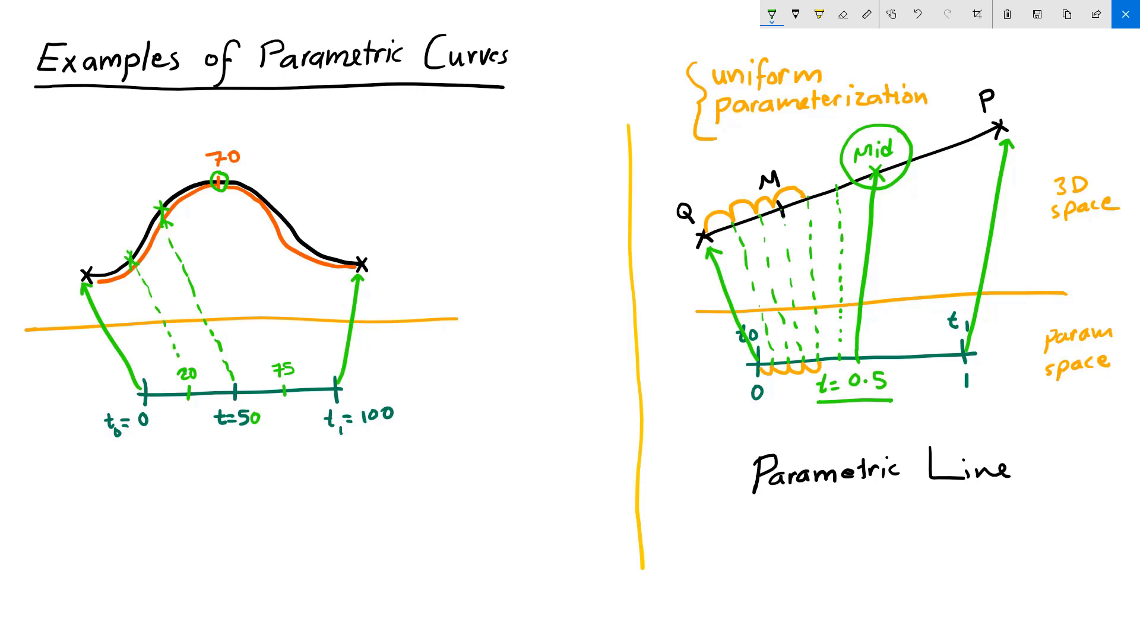
# - Map parameter 75 to the curve just past its peak with a dashed green line
pyautogui.moveTo(275, 344); pyautogui.dragTo(272, 333)
pyautogui.moveTo(267, 324); pyautogui.dragTo(255, 279)
pyautogui.moveTo(254, 277); pyautogui.dragTo(252, 271)
pyautogui.moveTo(251, 266); pyautogui.dragTo(249, 259)
pyautogui.moveTo(243, 208); pyautogui.dragTo(239, 184)
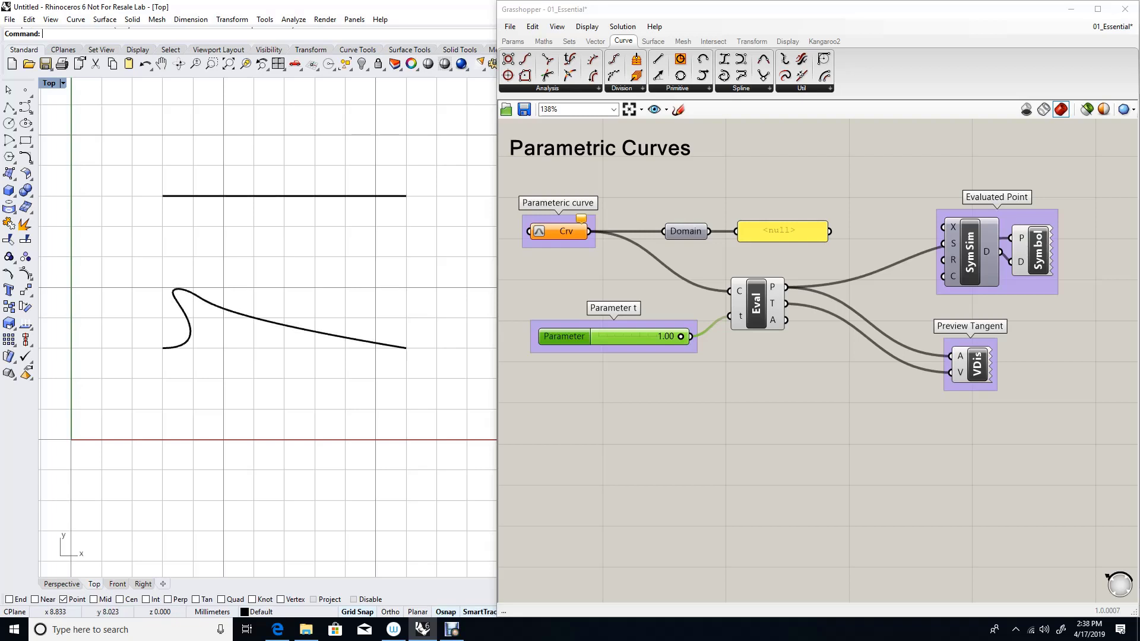
pyautogui.click(340, 195)
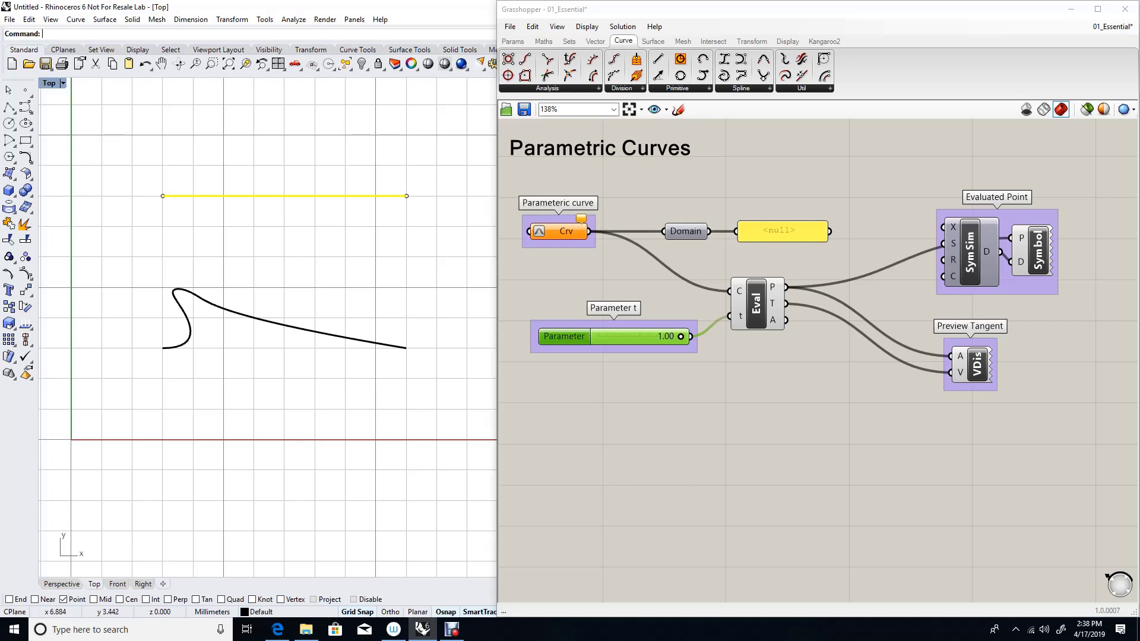
pyautogui.click(278, 321)
pyautogui.press('Escape')
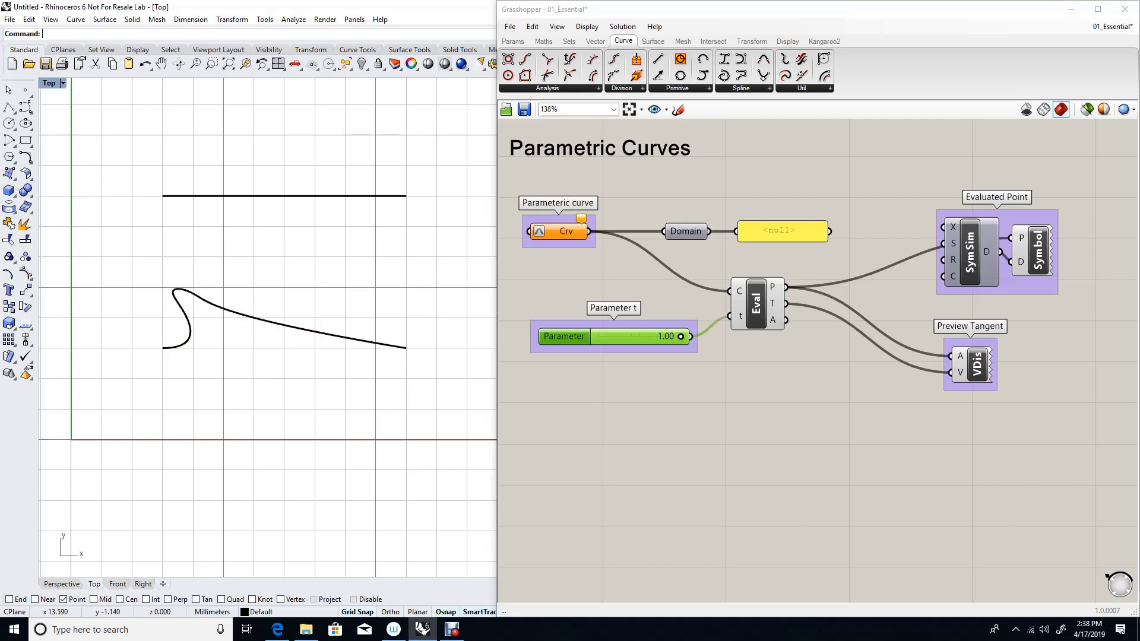
# - In Grasshopper, add a Range component and a panel containing 5, and connect the panel to Range's N input
pyautogui.doubleClick(618, 395)
pyautogui.write('range')
pyautogui.press('Return')
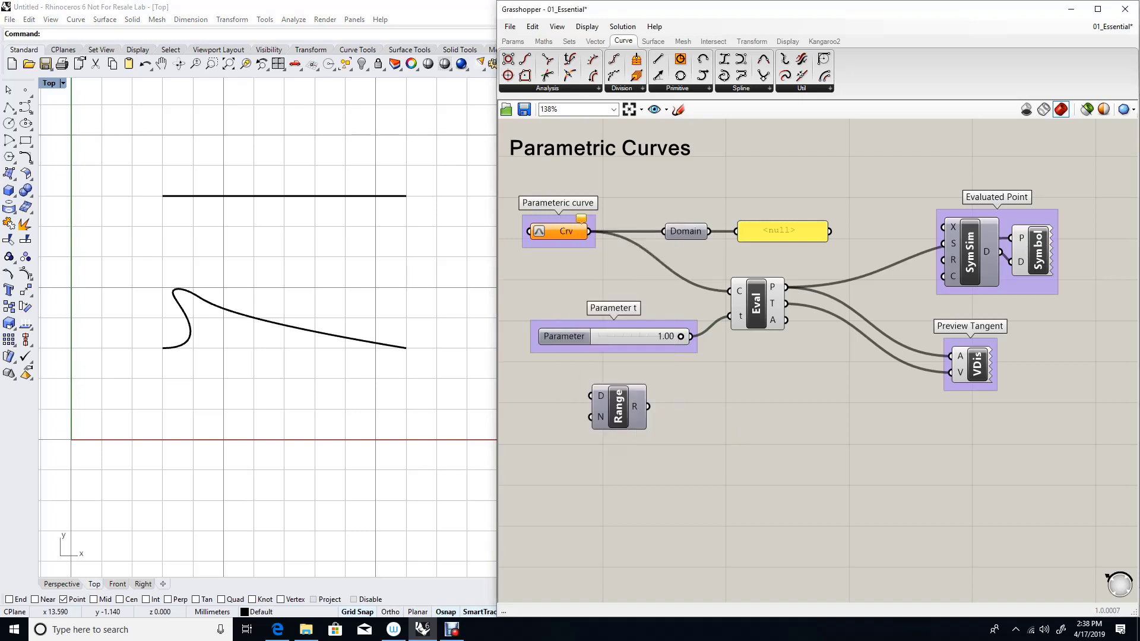
pyautogui.doubleClick(562, 439)
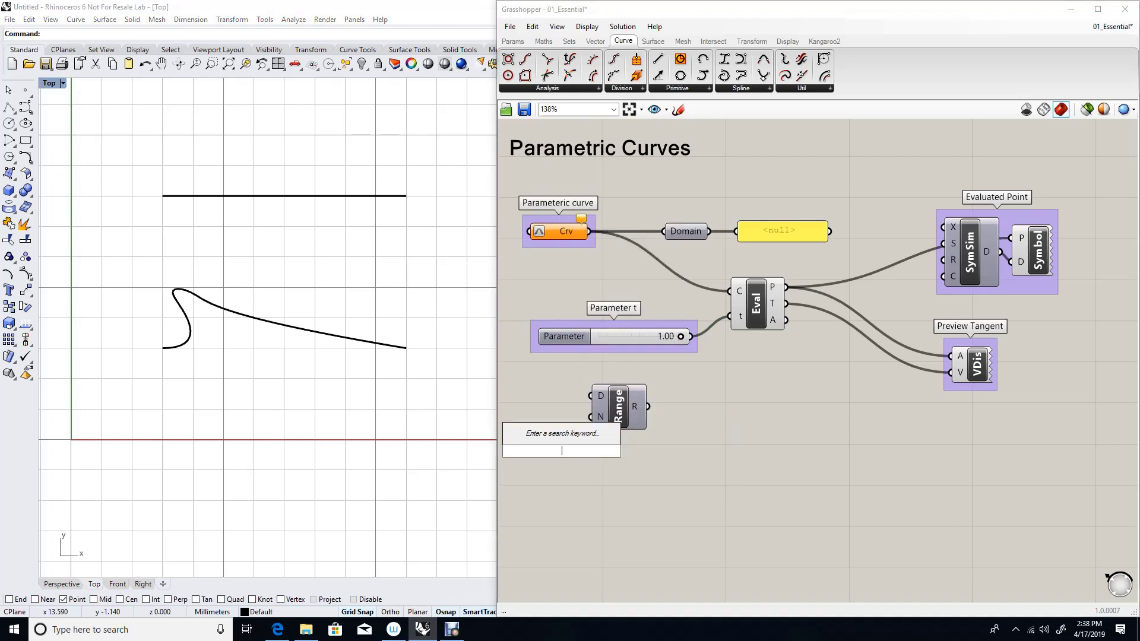
pyautogui.write('5')
pyautogui.press('Return')
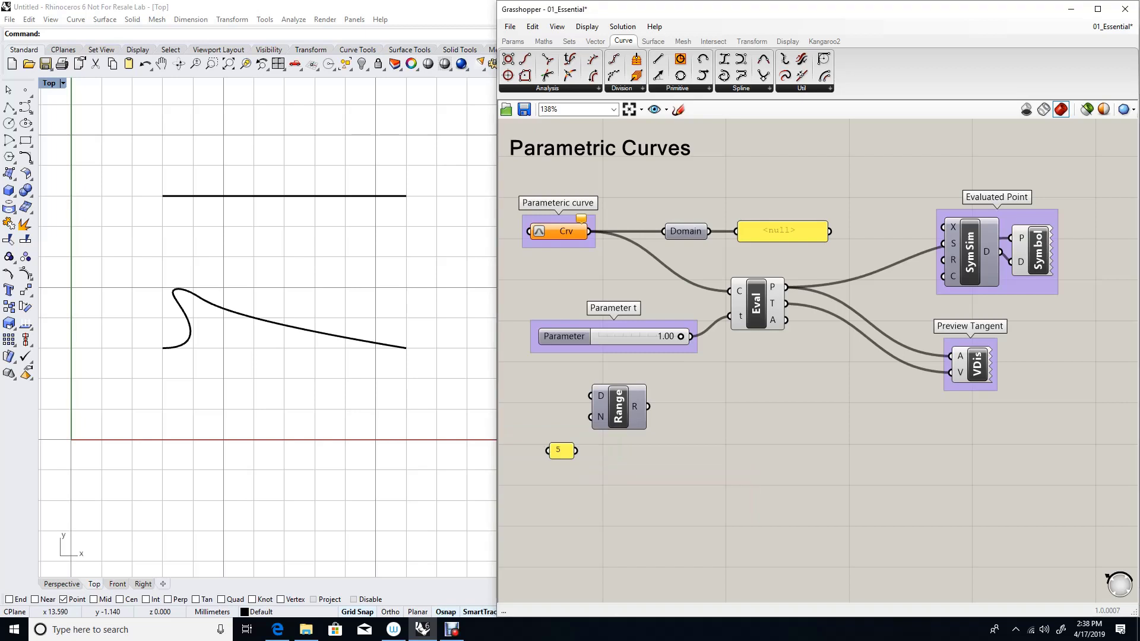
pyautogui.moveTo(561, 449); pyautogui.dragTo(590, 417)
# - Delete the Parameter slider together with its group and "Parameter t" label
pyautogui.moveTo(681, 278); pyautogui.dragTo(536, 360)
pyautogui.press('Delete')
# - Group the Range component with its 5 panel and label the group "Parameters"
pyautogui.click(619, 408)
pyautogui.moveTo(655, 454); pyautogui.dragTo(521, 364)
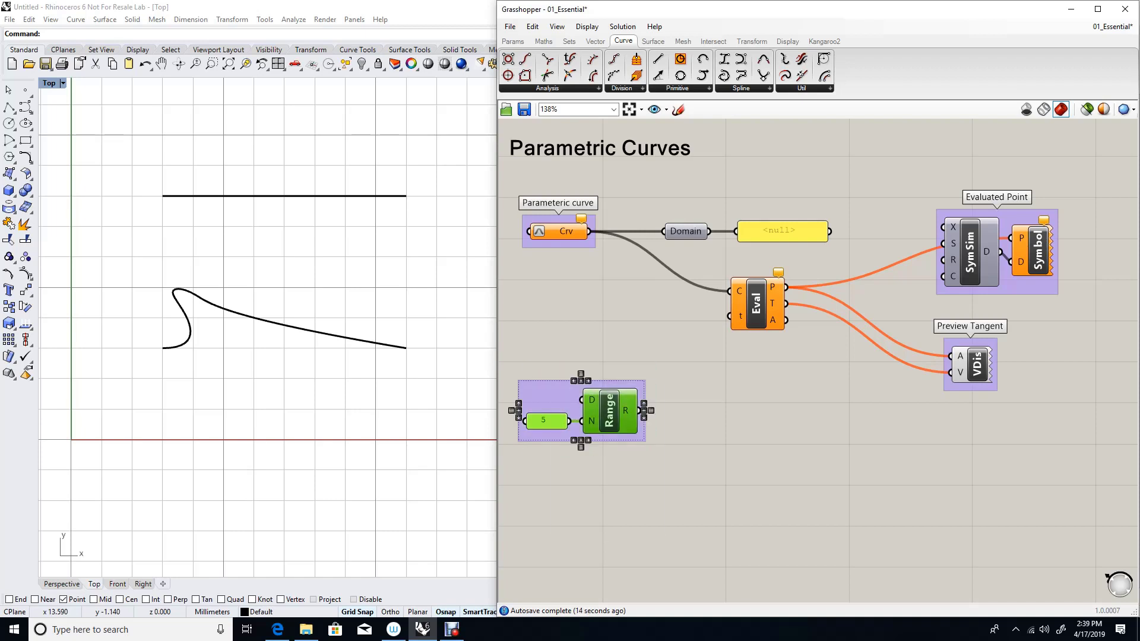
pyautogui.hotkey('ctrl', 'g')
pyautogui.rightClick(553, 384)
pyautogui.write('Parameters')
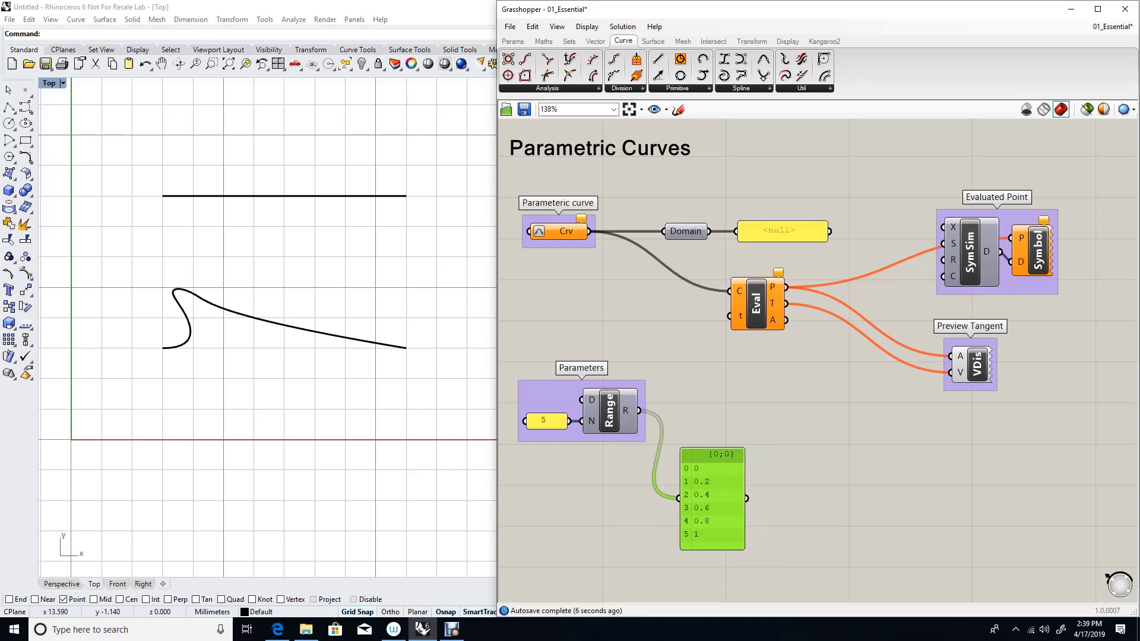
pyautogui.press('Escape')
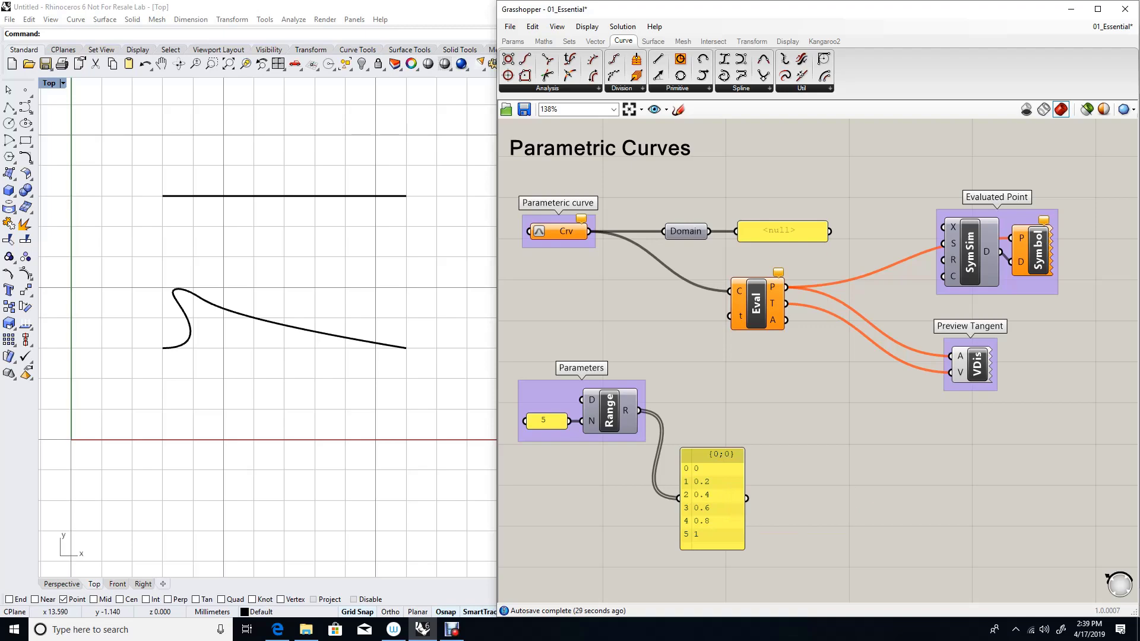
# - Set the straight line as the Crv parameter's curve, and connect Range's R output to Eval's t input
pyautogui.rightClick(561, 231)
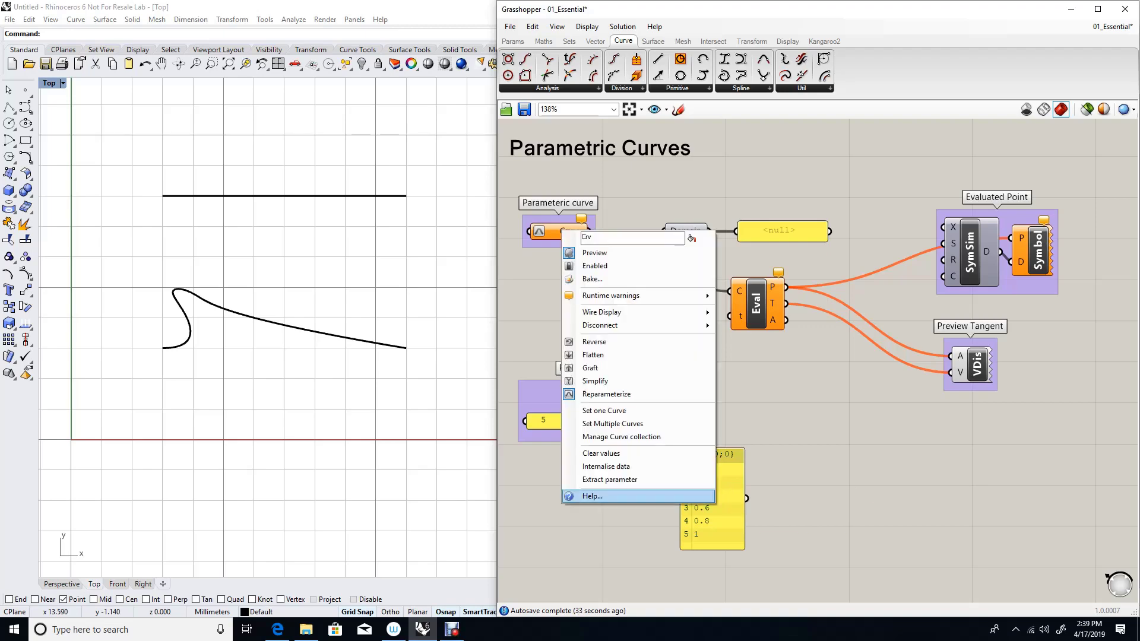
pyautogui.click(599, 407)
pyautogui.click(403, 348)
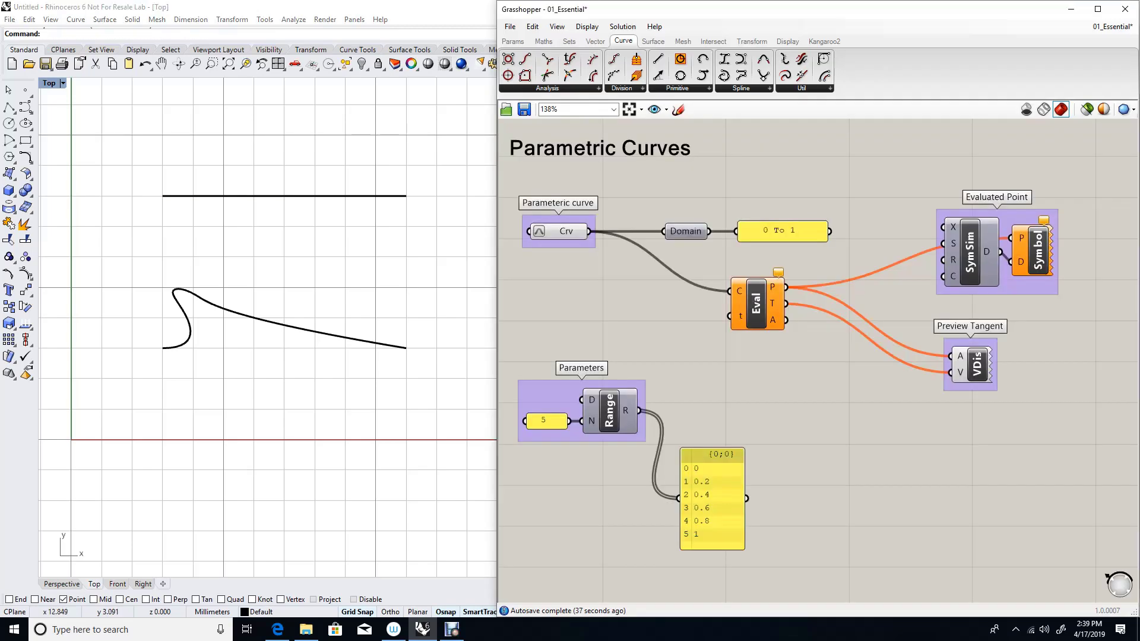
pyautogui.moveTo(640, 410); pyautogui.dragTo(730, 316)
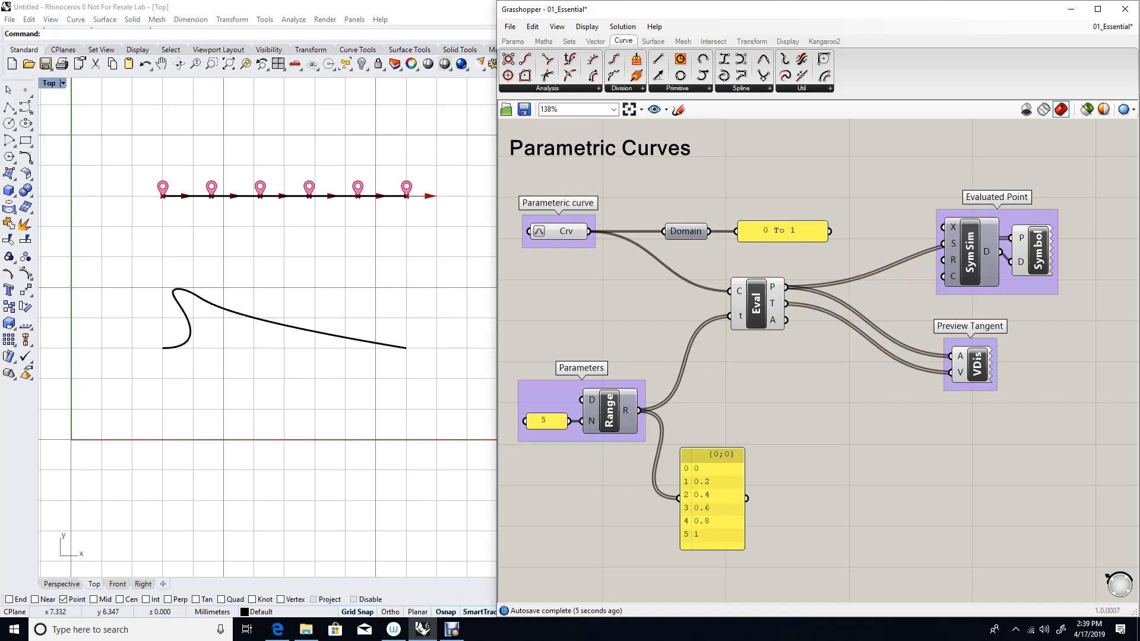
pyautogui.click(149, 175)
pyautogui.moveTo(149, 175); pyautogui.dragTo(221, 211)
# - Replace the Crv parameter's curve with the freeform curve, and widen the Rhino viewport to show the whole curve
pyautogui.rightClick(561, 231)
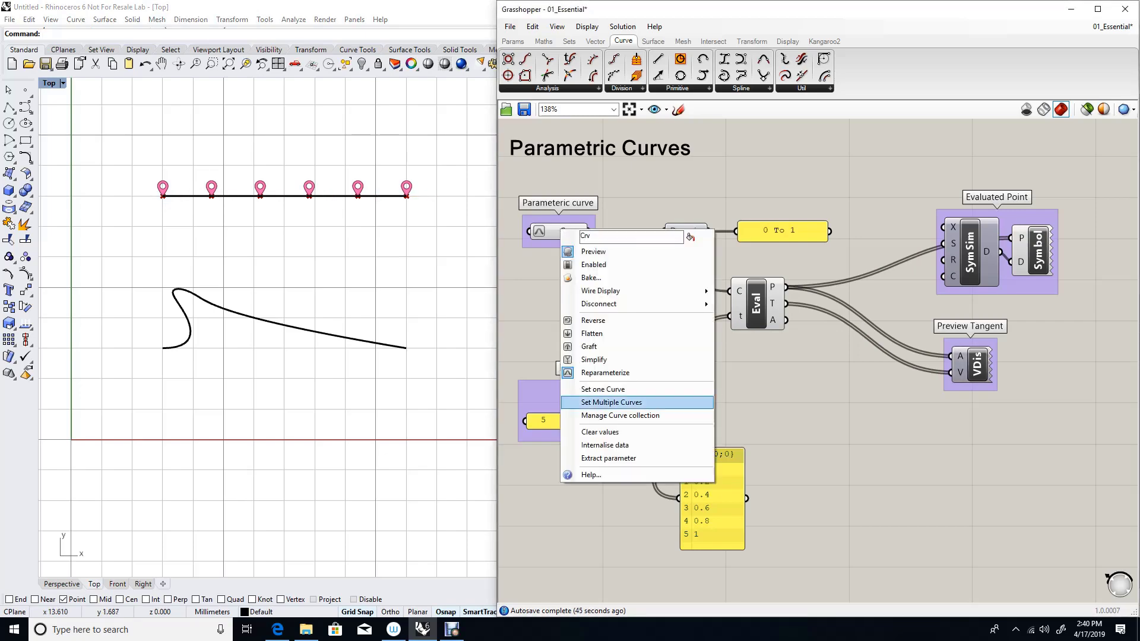
pyautogui.click(593, 389)
pyautogui.click(292, 325)
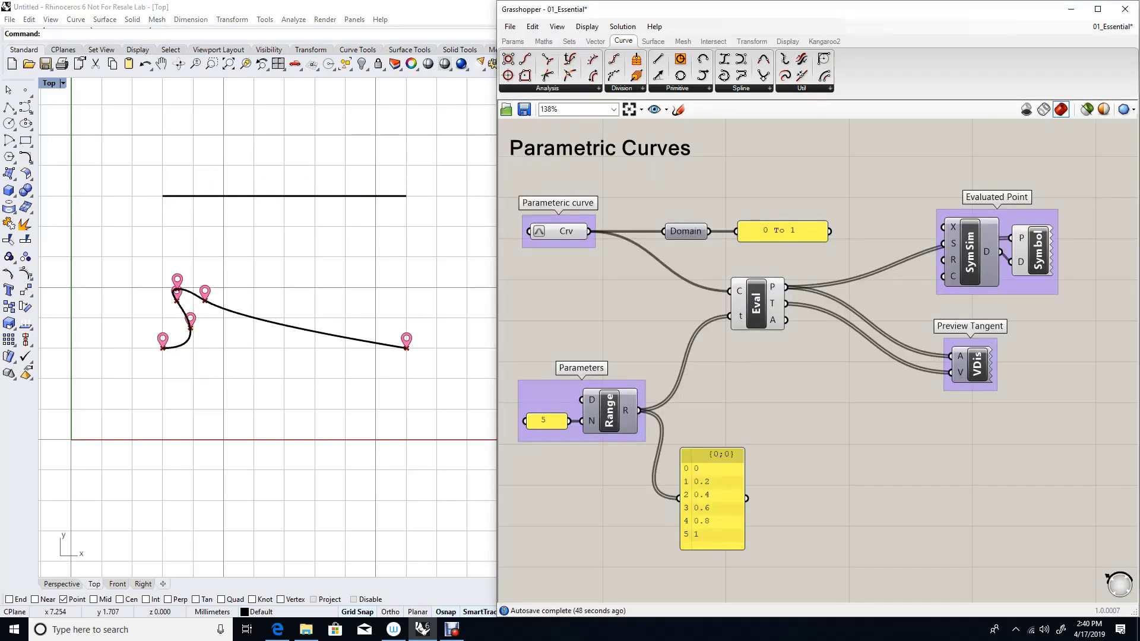
pyautogui.scroll(4, 186, 305)
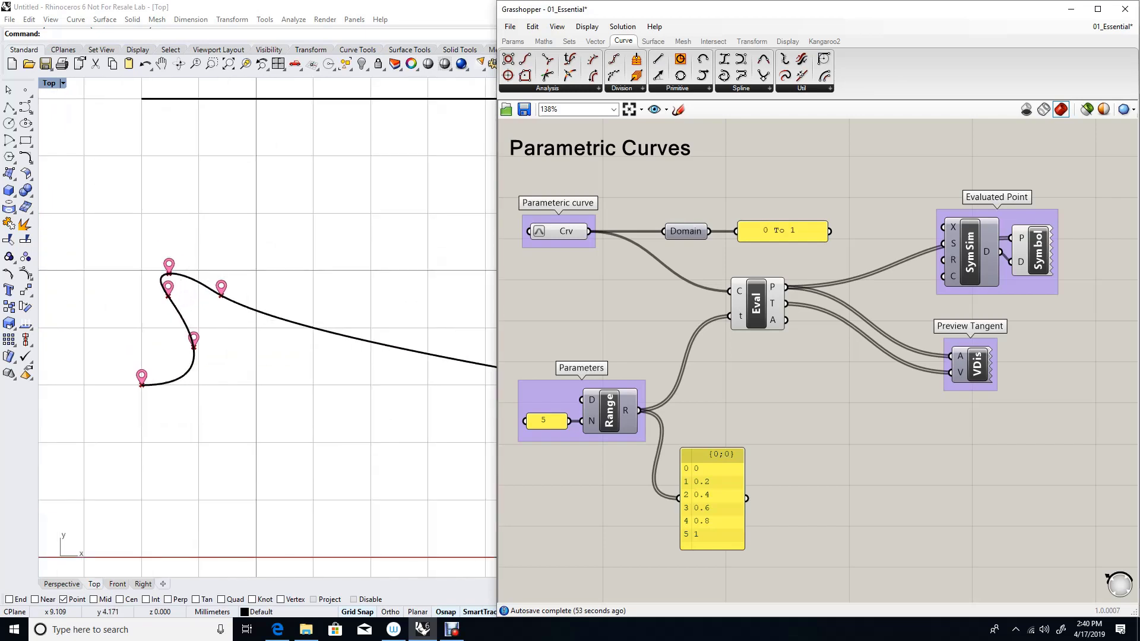
pyautogui.moveTo(498, 356); pyautogui.dragTo(630, 356)
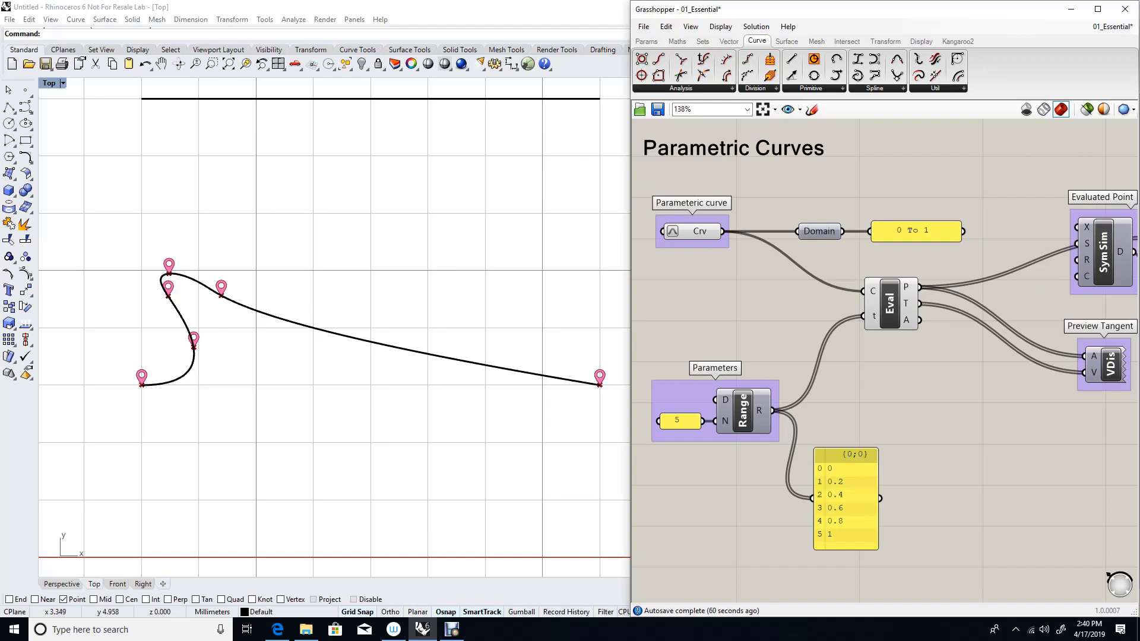
pyautogui.click(846, 498)
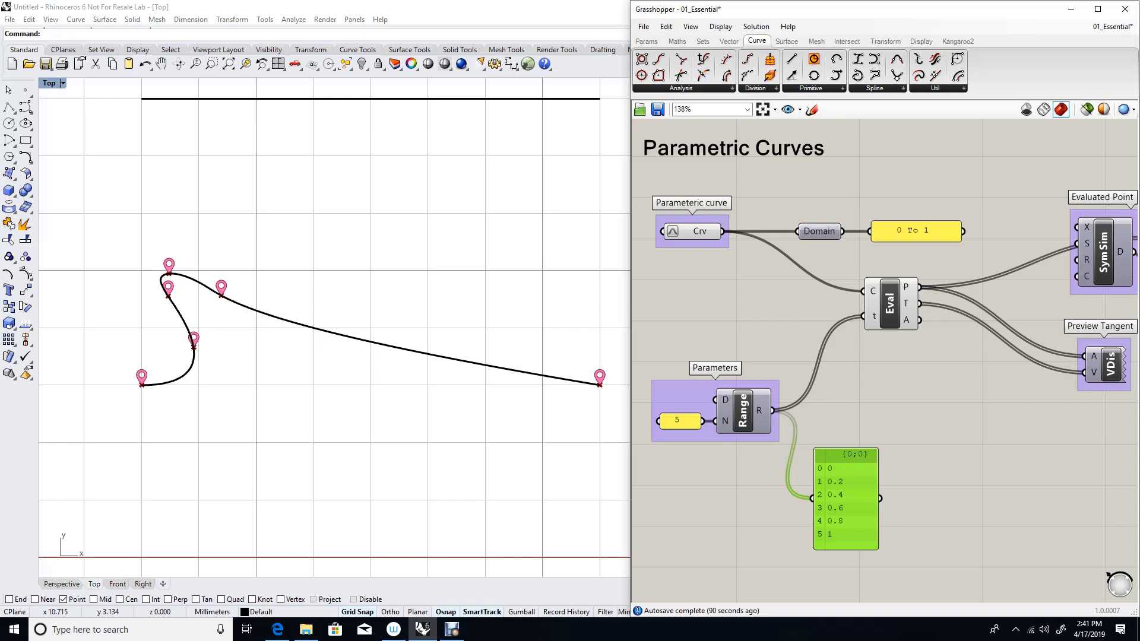
pyautogui.click(889, 303)
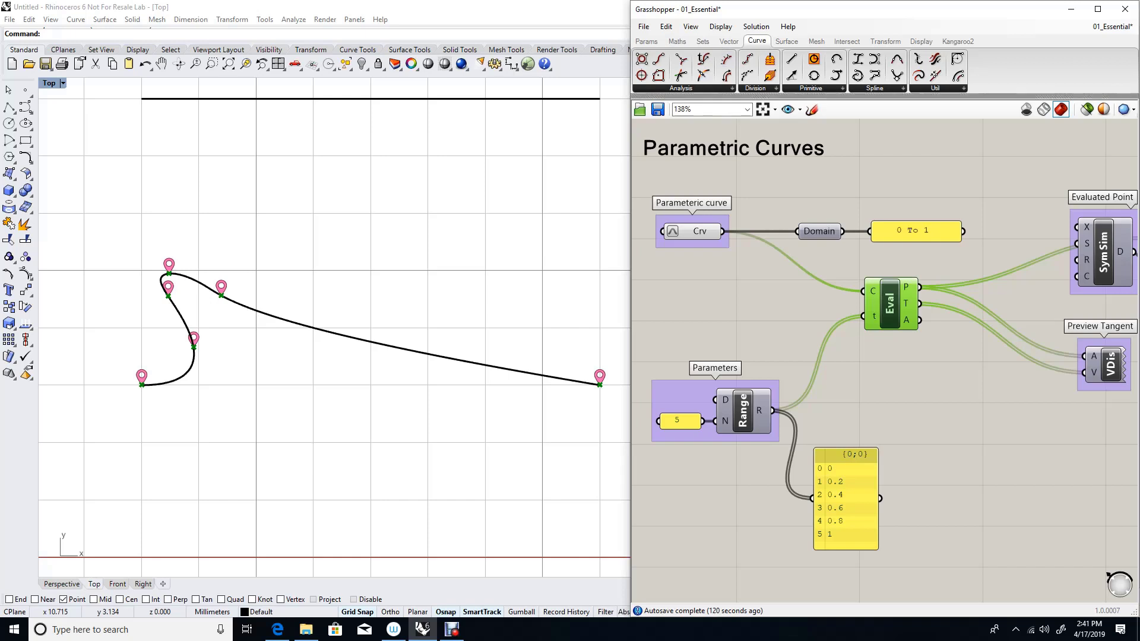
# - Add an Evaluate Length component below Eval, and connect Crv to its C input and Range's R output to its L input
pyautogui.click(681, 88)
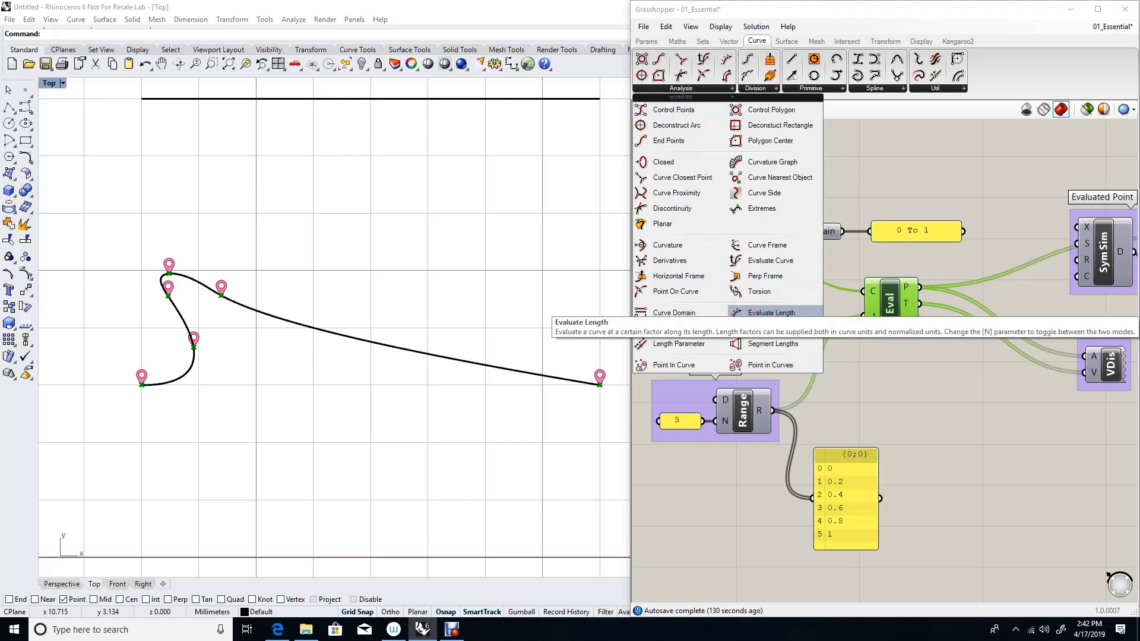
pyautogui.click(771, 313)
pyautogui.click(888, 386)
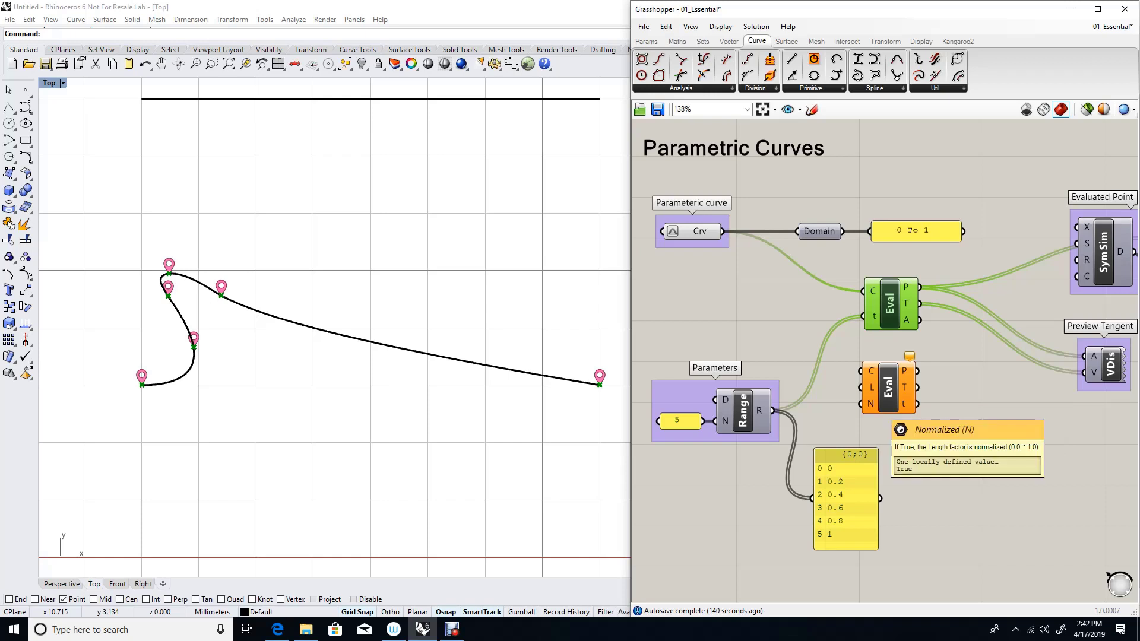
pyautogui.moveTo(889, 386); pyautogui.dragTo(889, 377)
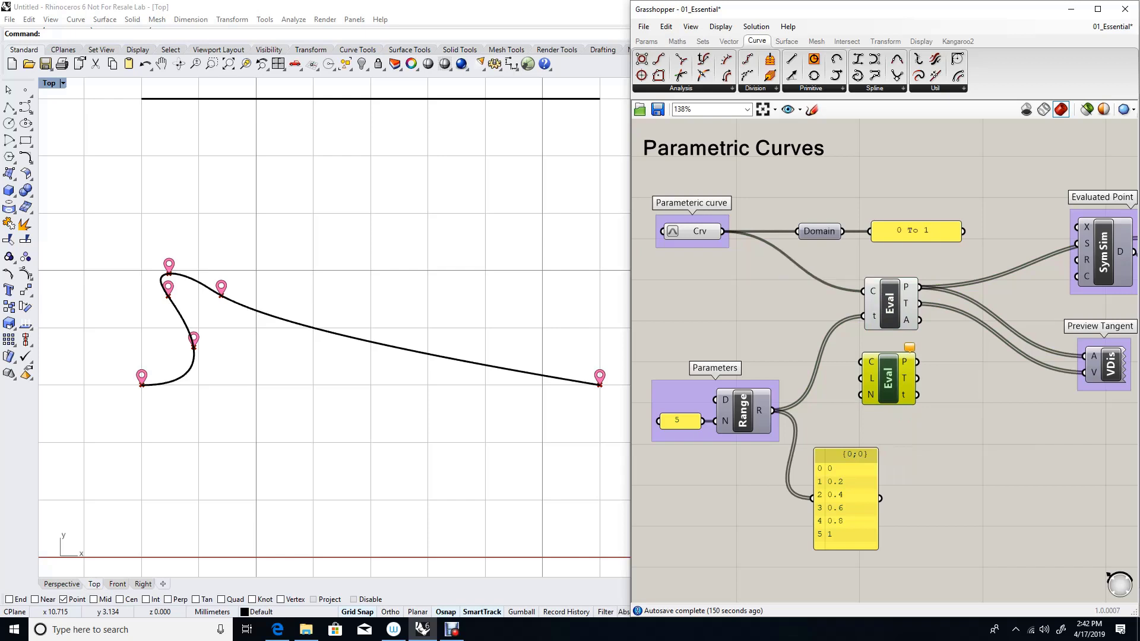
pyautogui.moveTo(724, 231); pyautogui.dragTo(862, 362)
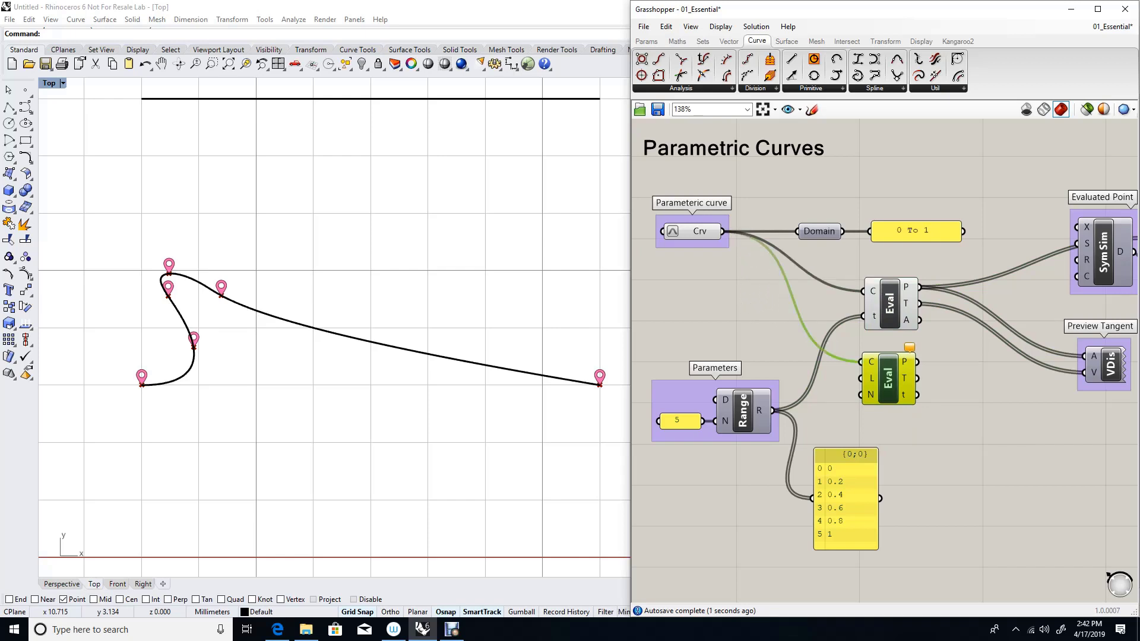
pyautogui.moveTo(773, 410); pyautogui.dragTo(862, 378)
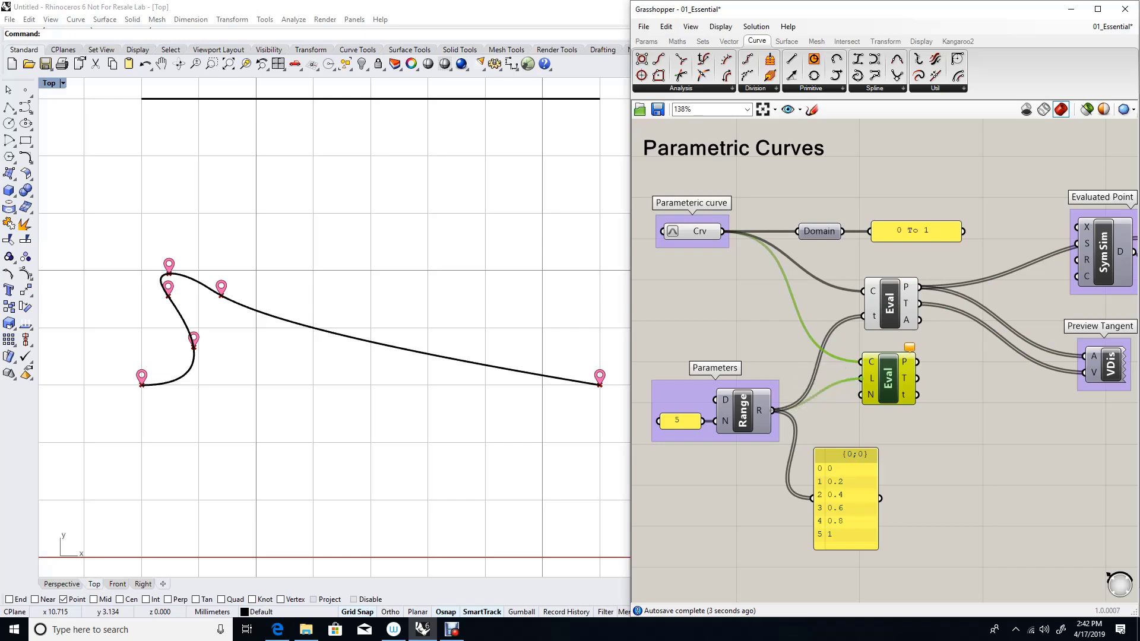